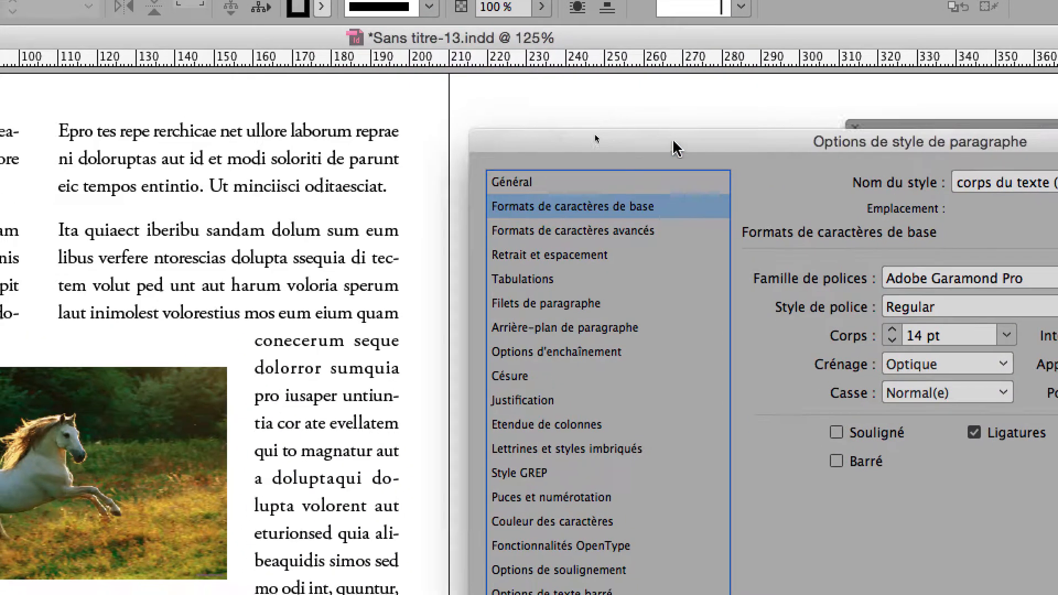
# Step: Move the paragraph style dialog beside the body text and set the corps du texte (body) style's kerning to Métrique
pyautogui.moveTo(661, 99); pyautogui.dragTo(456, 261)
pyautogui.moveTo(602, 193); pyautogui.dragTo(442, 226)
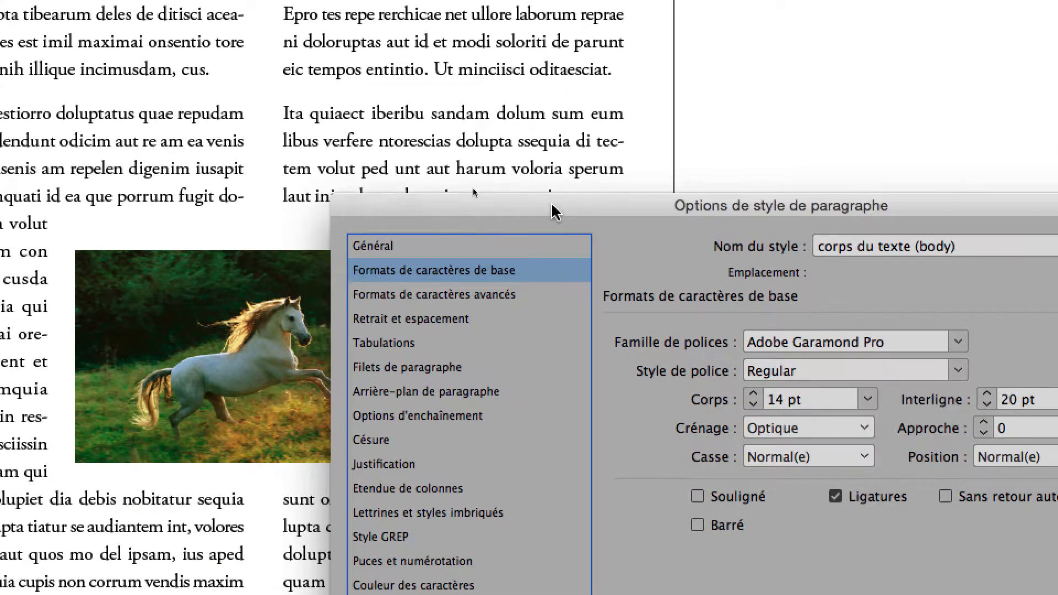
pyautogui.moveTo(553, 206); pyautogui.dragTo(616, 141)
pyautogui.click(788, 282)
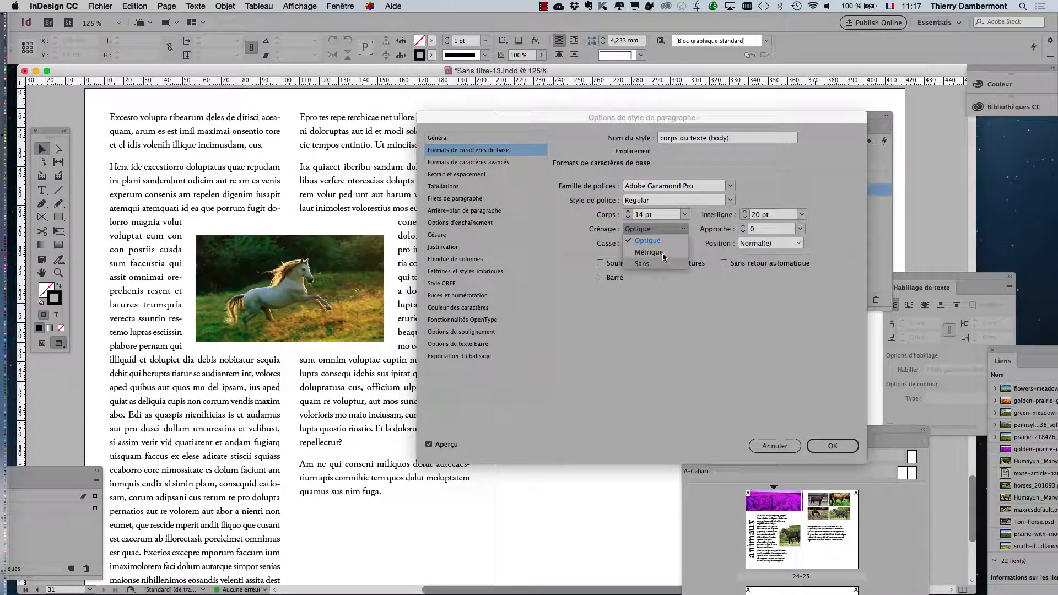
pyautogui.click(580, 307)
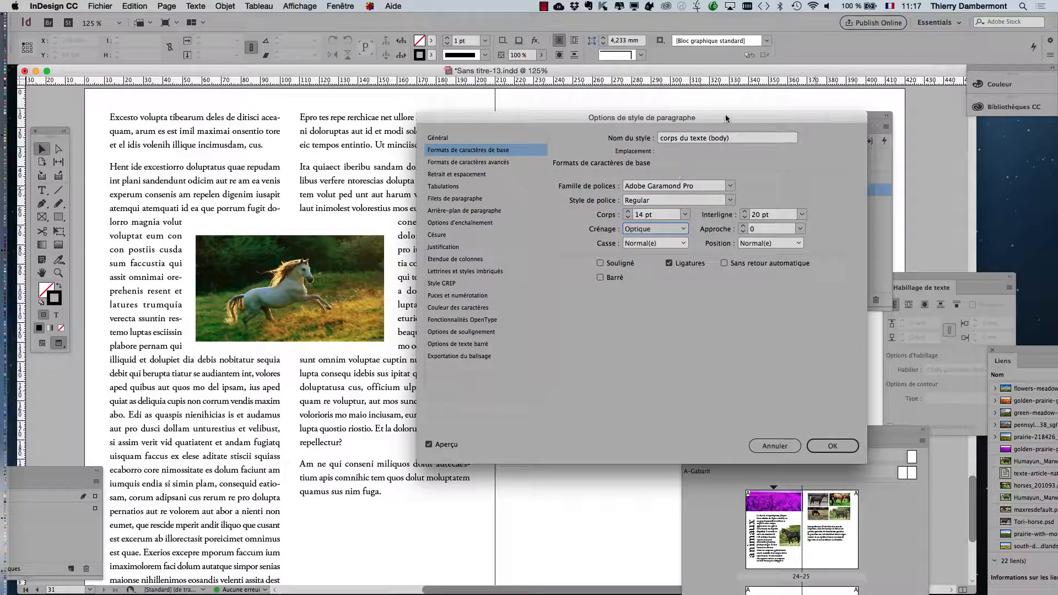
pyautogui.moveTo(725, 116); pyautogui.dragTo(744, 247)
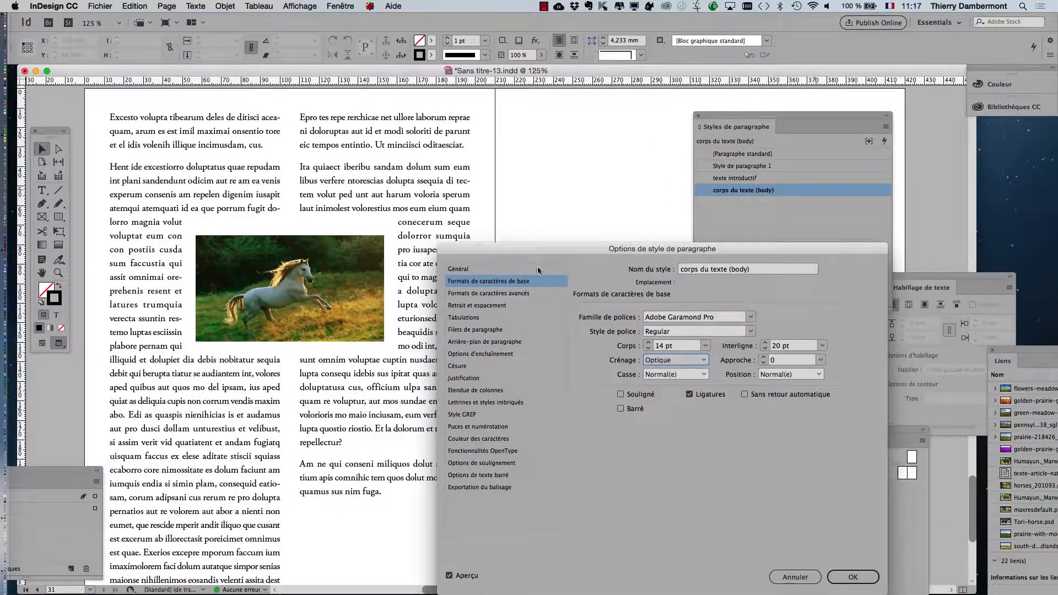
pyautogui.moveTo(518, 251); pyautogui.dragTo(633, 124)
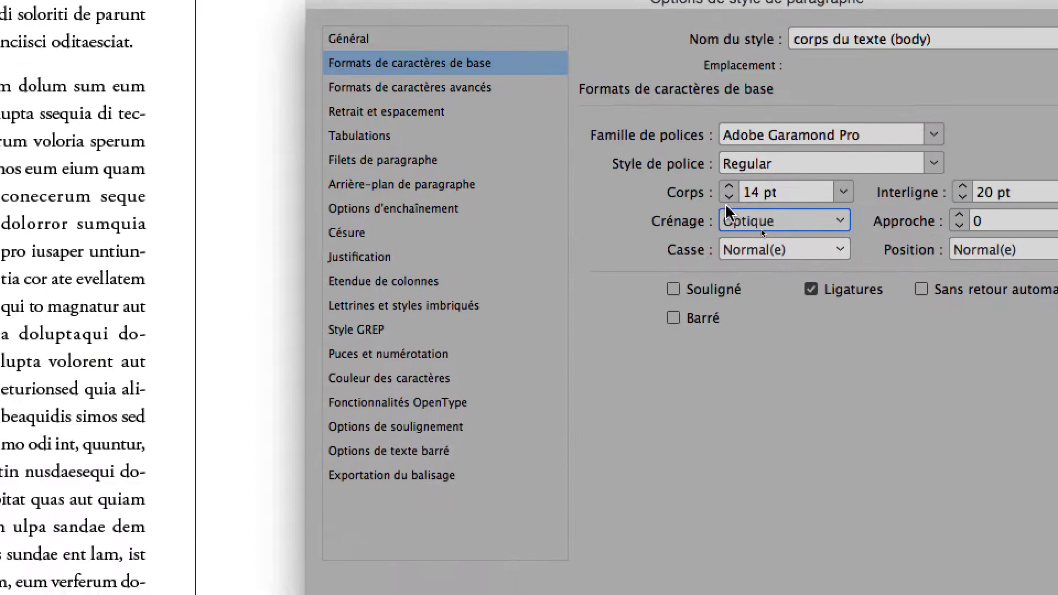
pyautogui.click(937, 305)
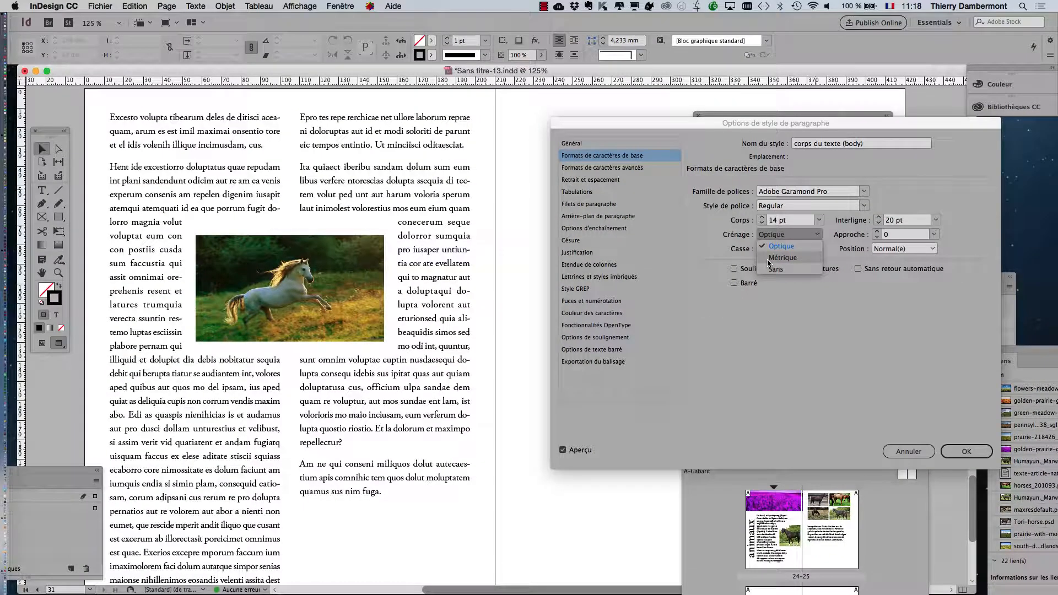
pyautogui.click(769, 258)
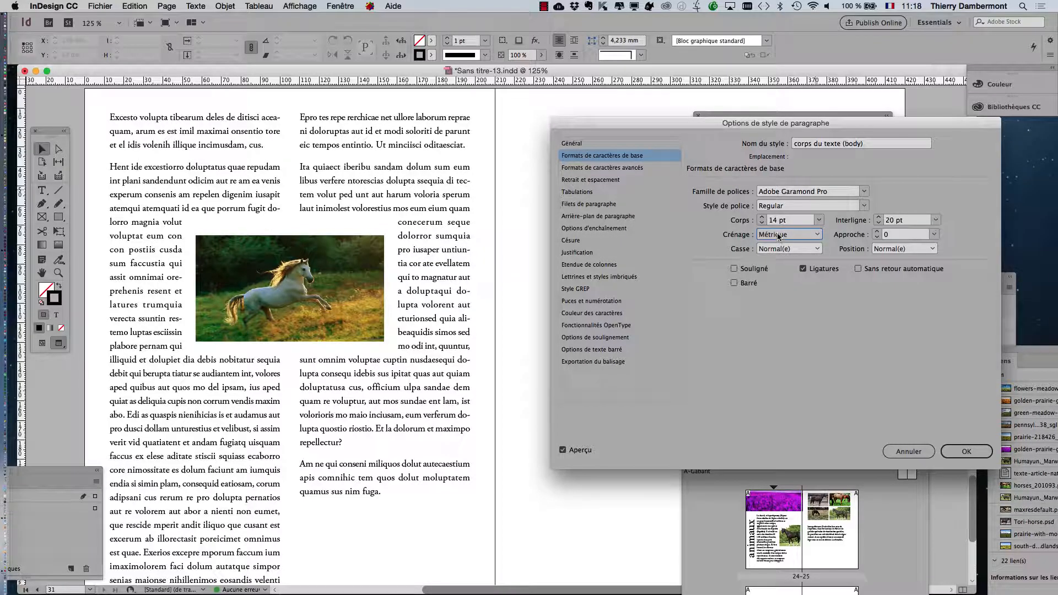
# Step: Alternate the kerning between Optique and Métrique to compare the text spacing, then confirm the style with Optique
pyautogui.click(778, 237)
pyautogui.click(779, 245)
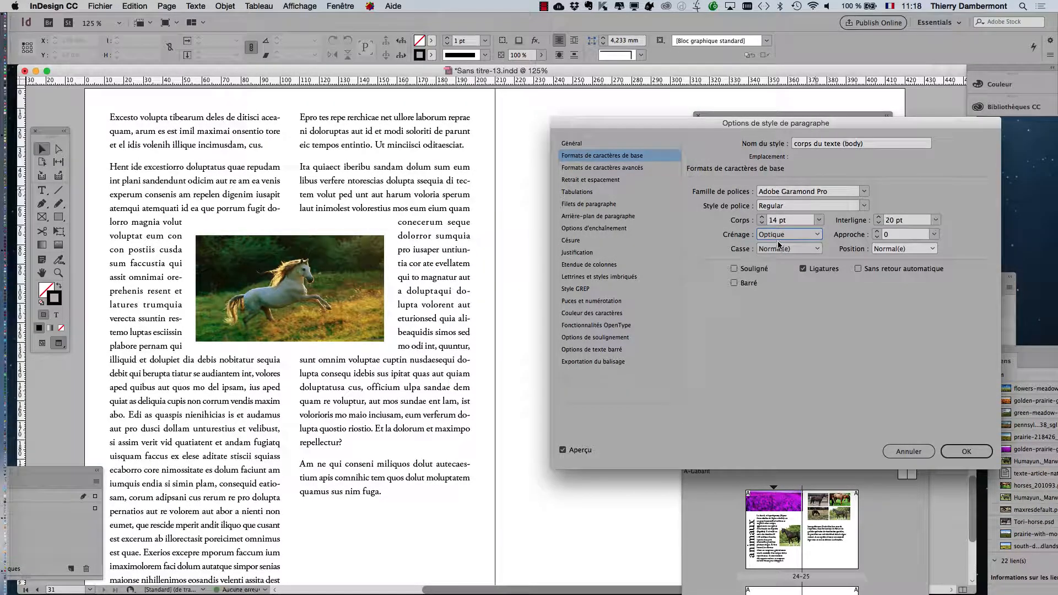
pyautogui.click(779, 237)
pyautogui.click(779, 256)
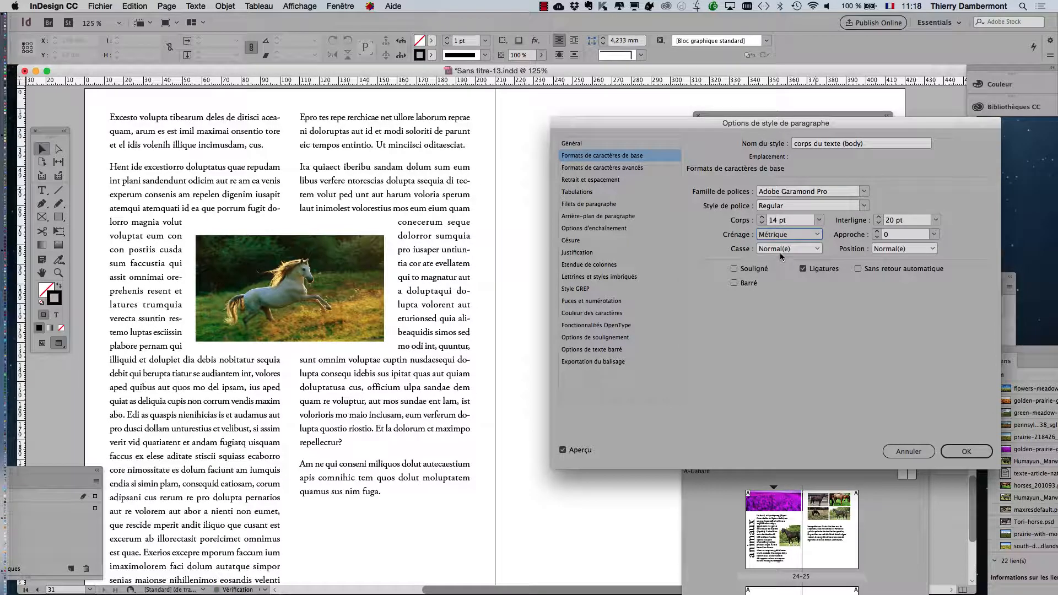
pyautogui.click(779, 236)
pyautogui.click(779, 242)
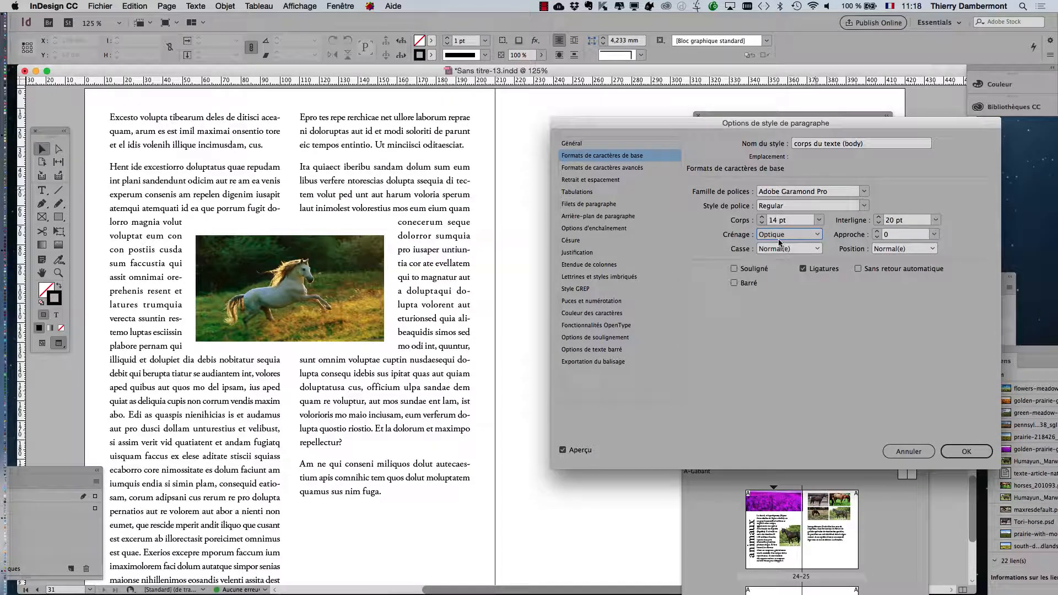
pyautogui.click(779, 238)
pyautogui.click(780, 252)
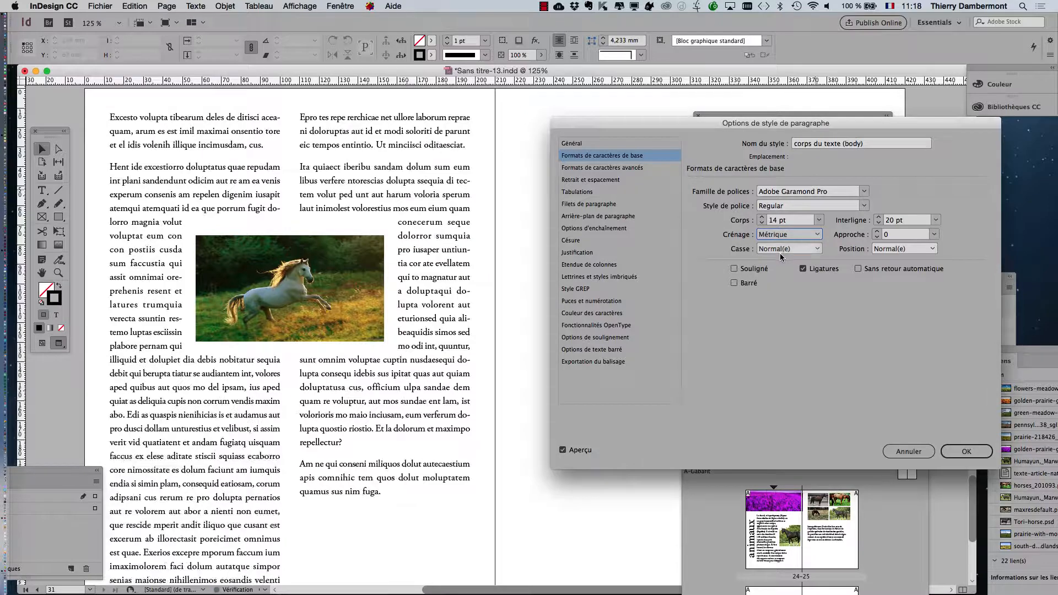
pyautogui.click(779, 237)
pyautogui.click(779, 244)
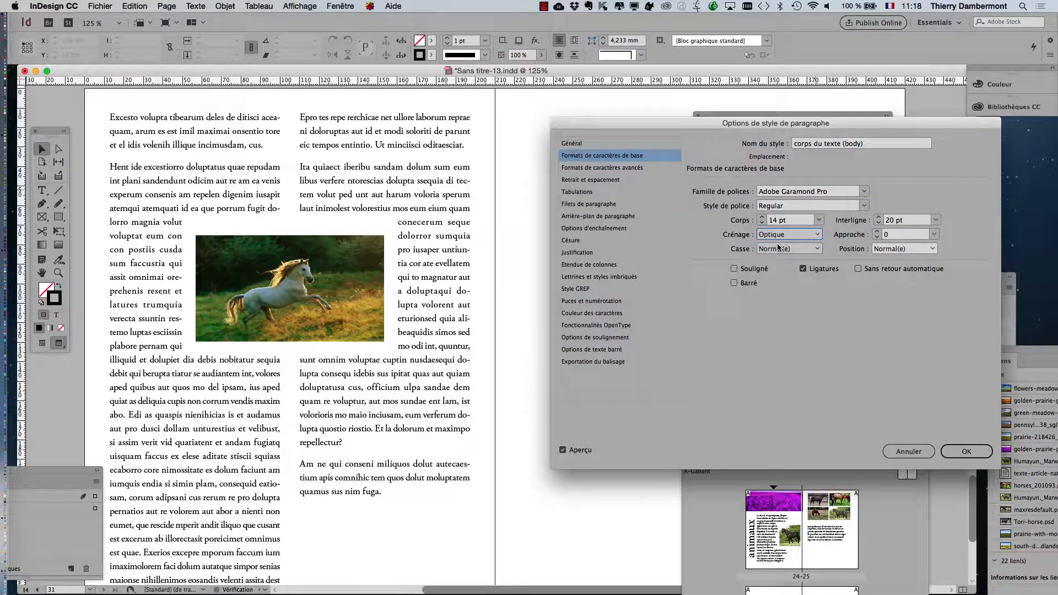
pyautogui.click(779, 236)
pyautogui.click(780, 253)
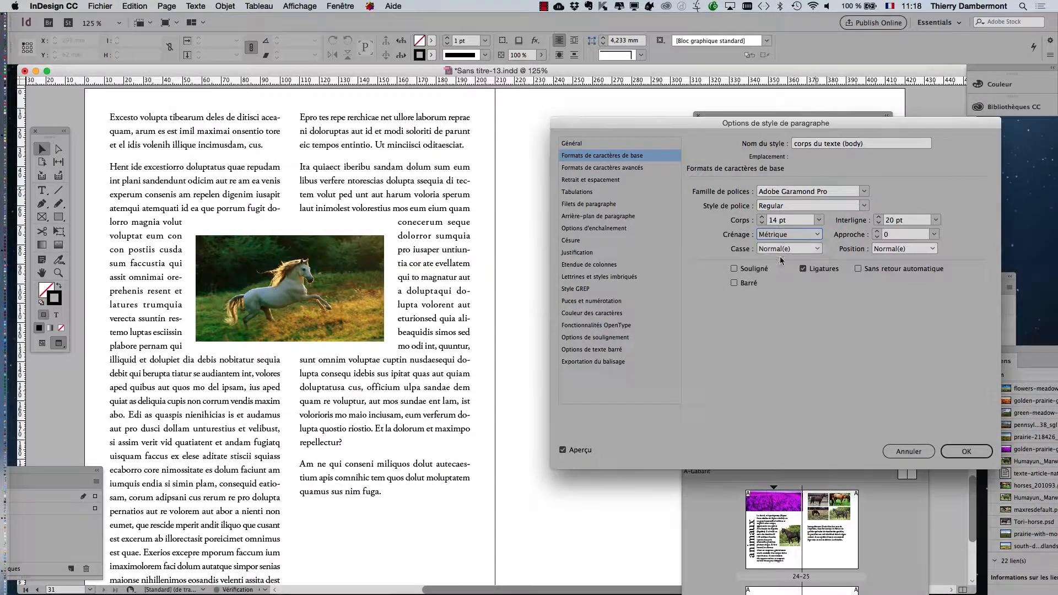
pyautogui.click(779, 236)
pyautogui.click(777, 247)
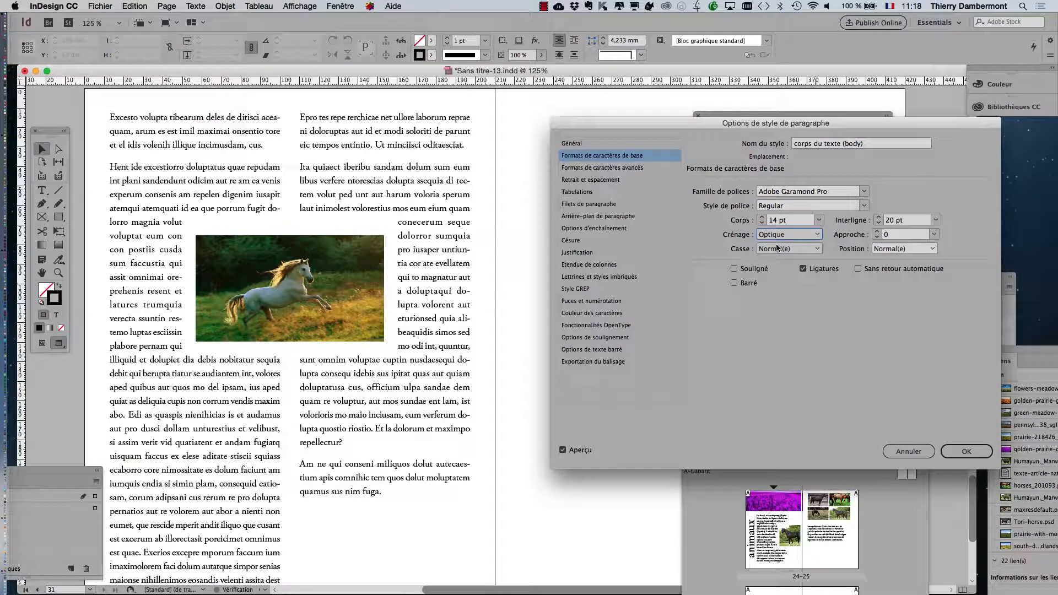
pyautogui.click(967, 451)
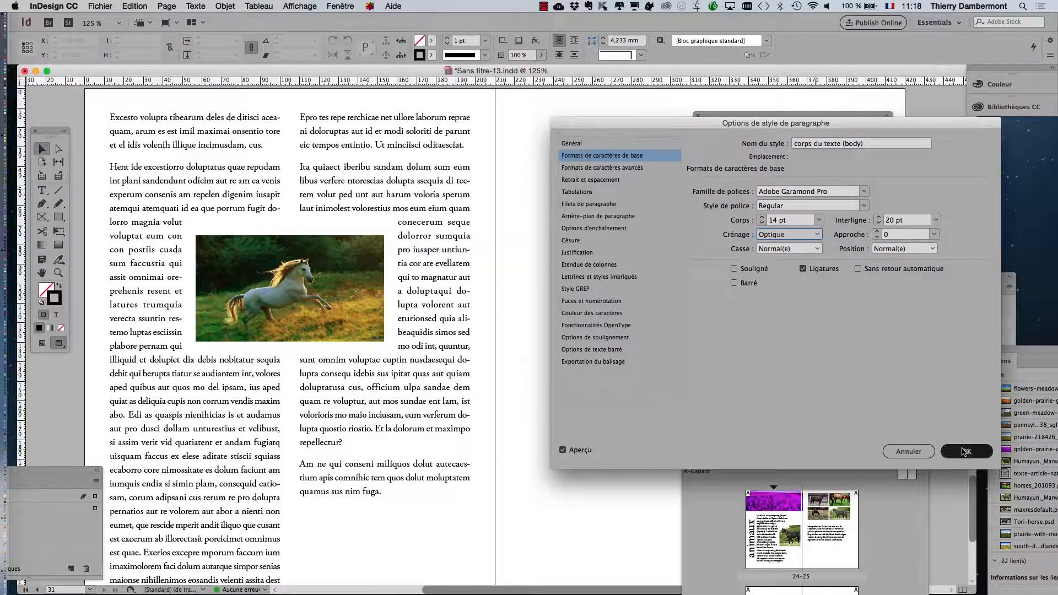
# Step: Zoom in to 600% on the body text, reopen the corps du texte (body) style options and set kerning to Métrique
pyautogui.scroll(4, 182, 438)
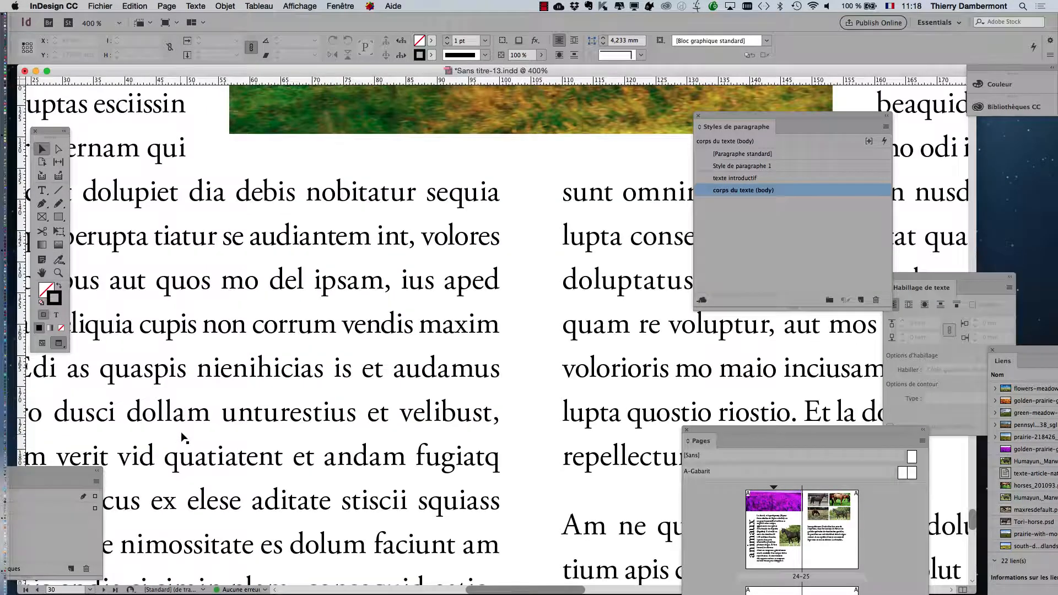
pyautogui.moveTo(212, 371); pyautogui.dragTo(381, 243)
pyautogui.scroll(1, 340, 312)
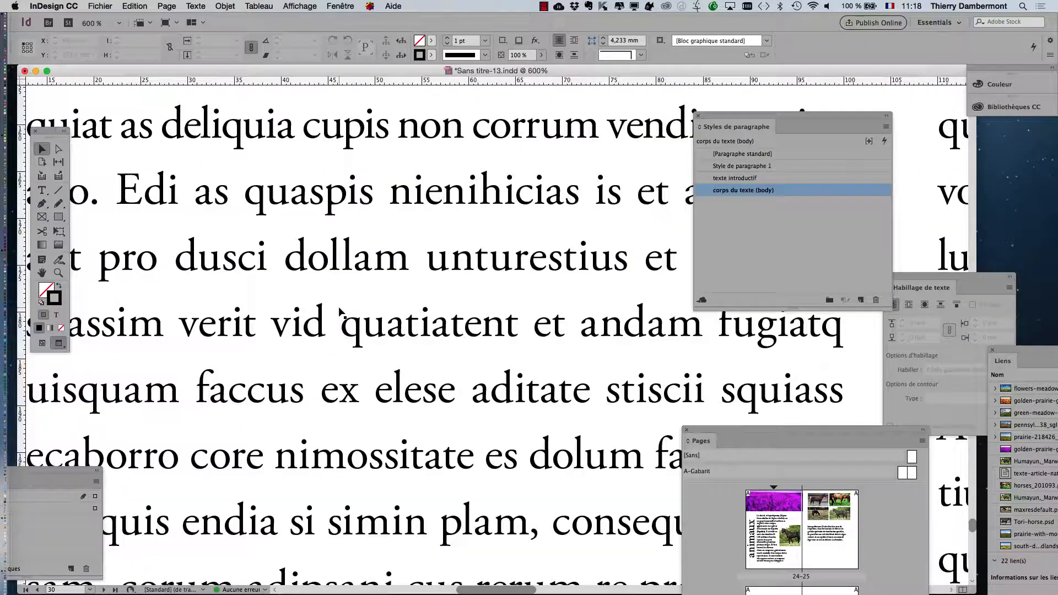
pyautogui.doubleClick(826, 190)
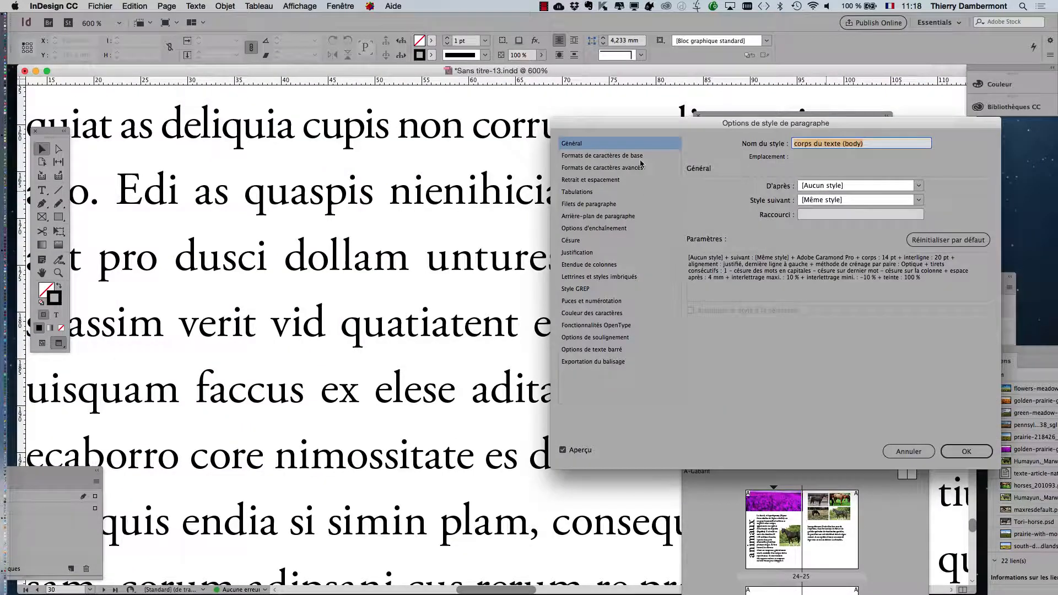
pyautogui.click(606, 158)
pyautogui.click(788, 234)
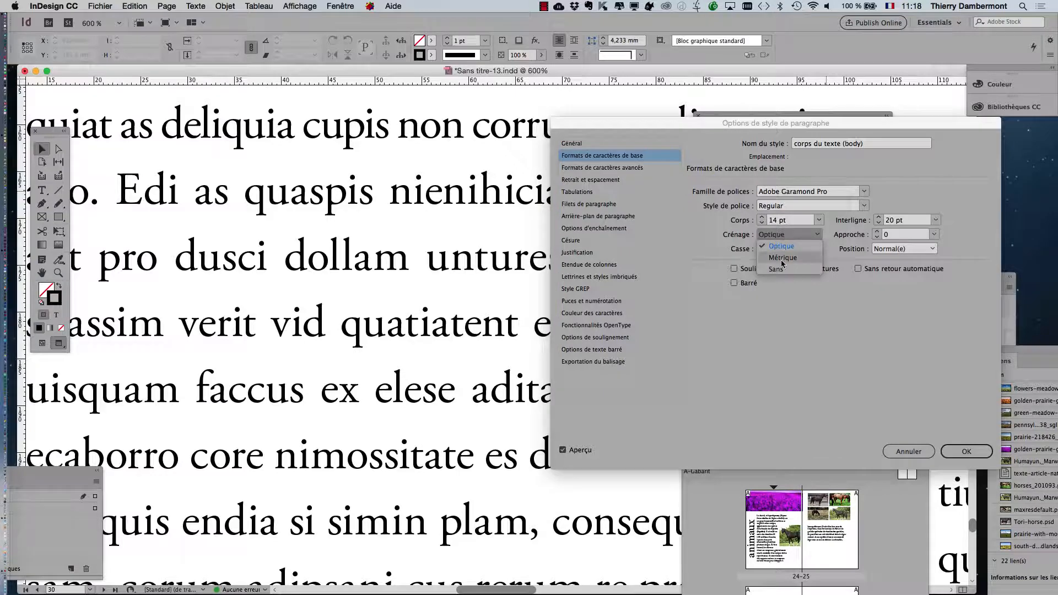
pyautogui.click(782, 260)
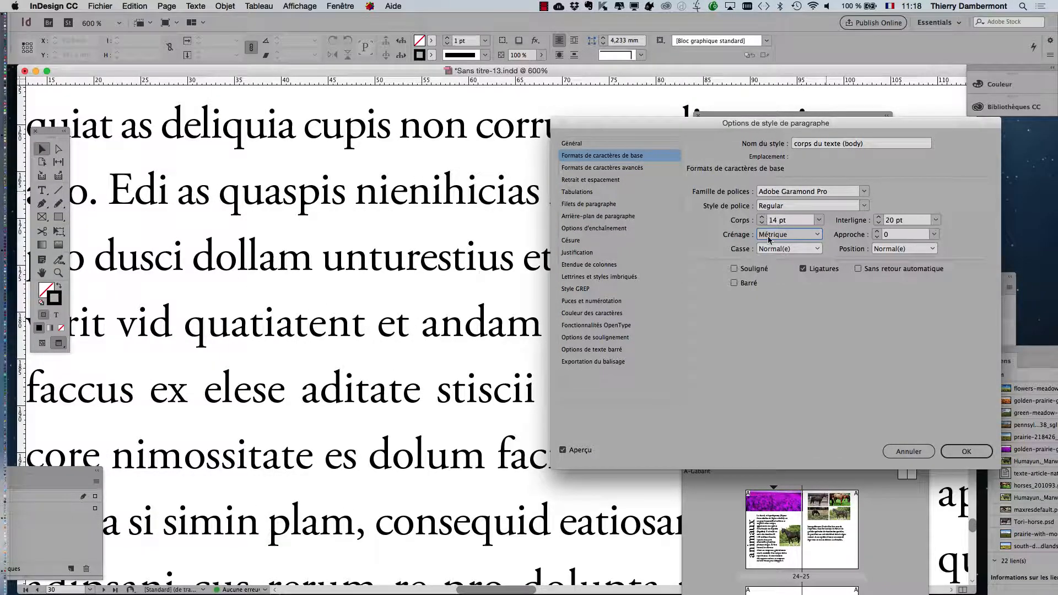
# Step: Alternate the kerning between Métrique and Optique repeatedly to compare the close-up text, leaving it on Optique
pyautogui.click(787, 234)
pyautogui.click(788, 245)
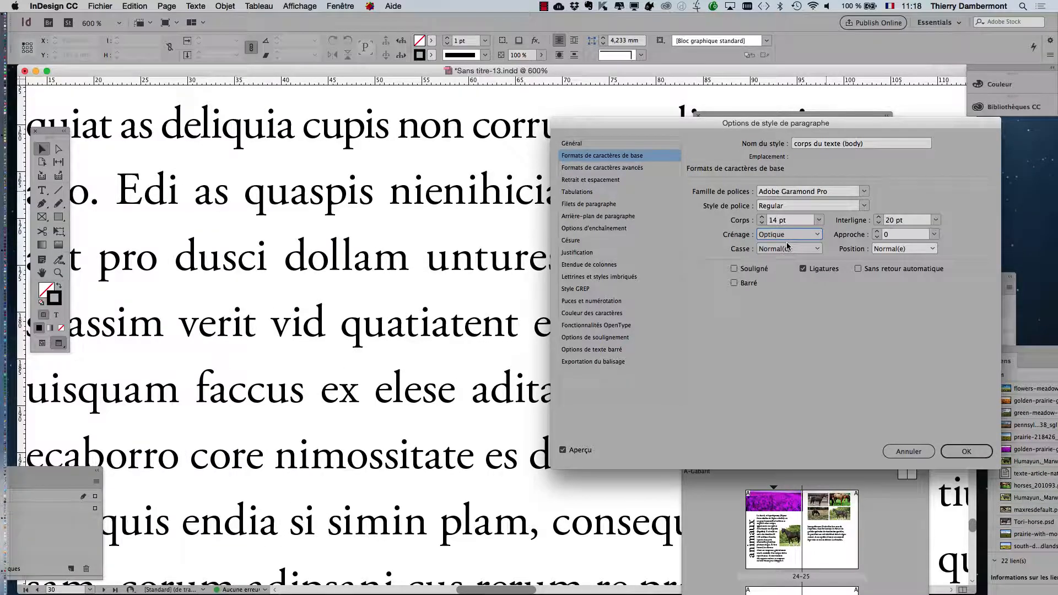
pyautogui.click(788, 234)
pyautogui.click(789, 256)
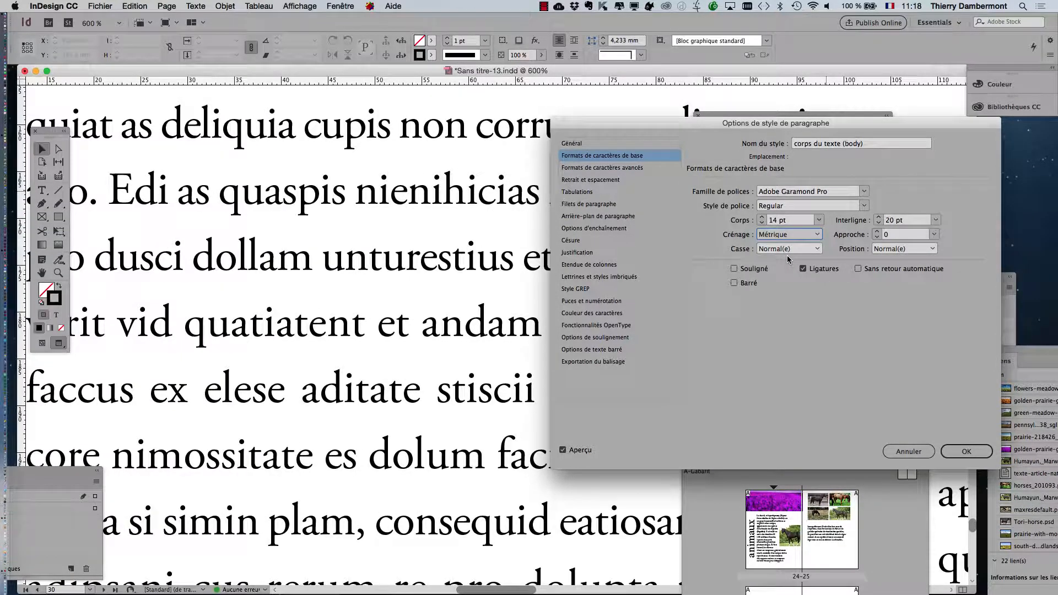
pyautogui.click(784, 236)
pyautogui.click(785, 247)
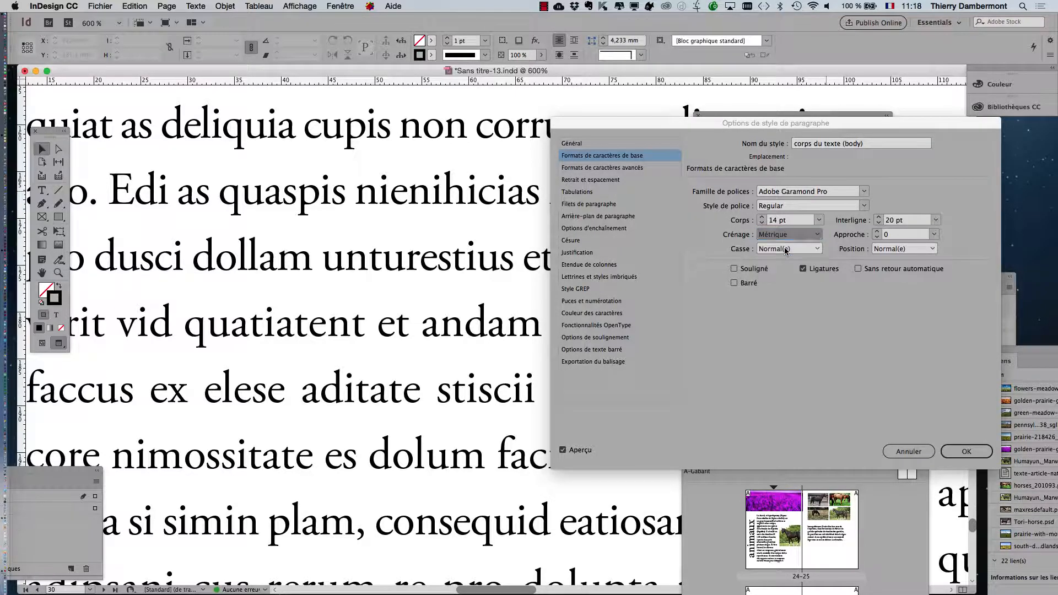
pyautogui.click(786, 236)
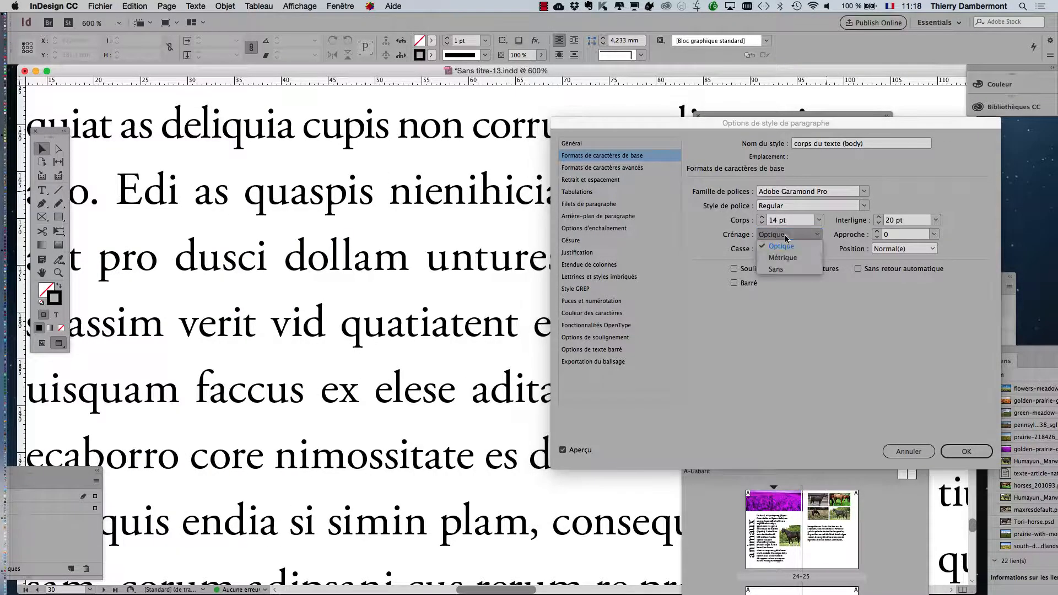
pyautogui.click(784, 224)
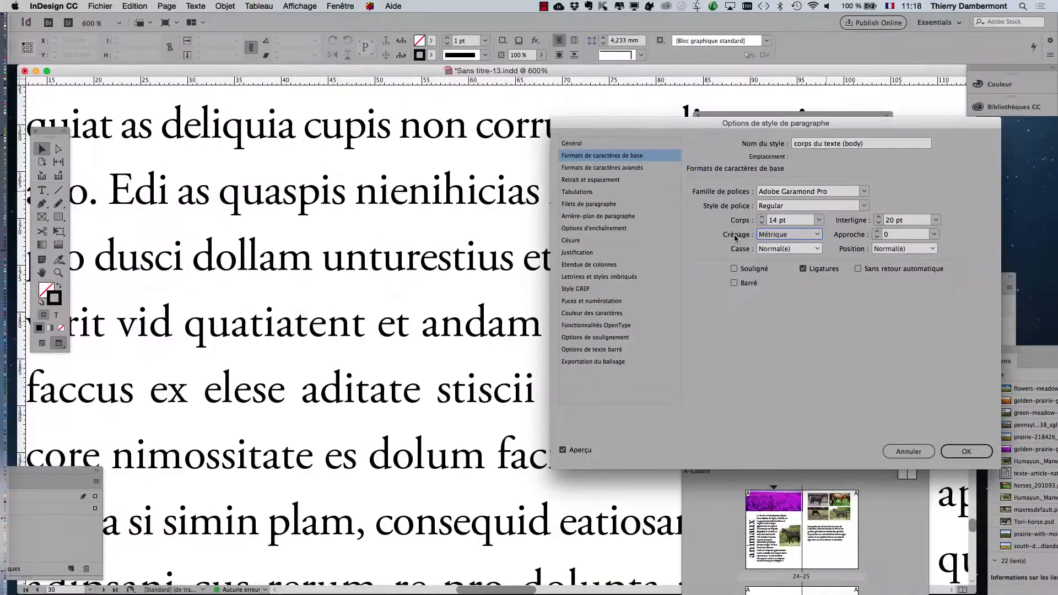
pyautogui.click(730, 230)
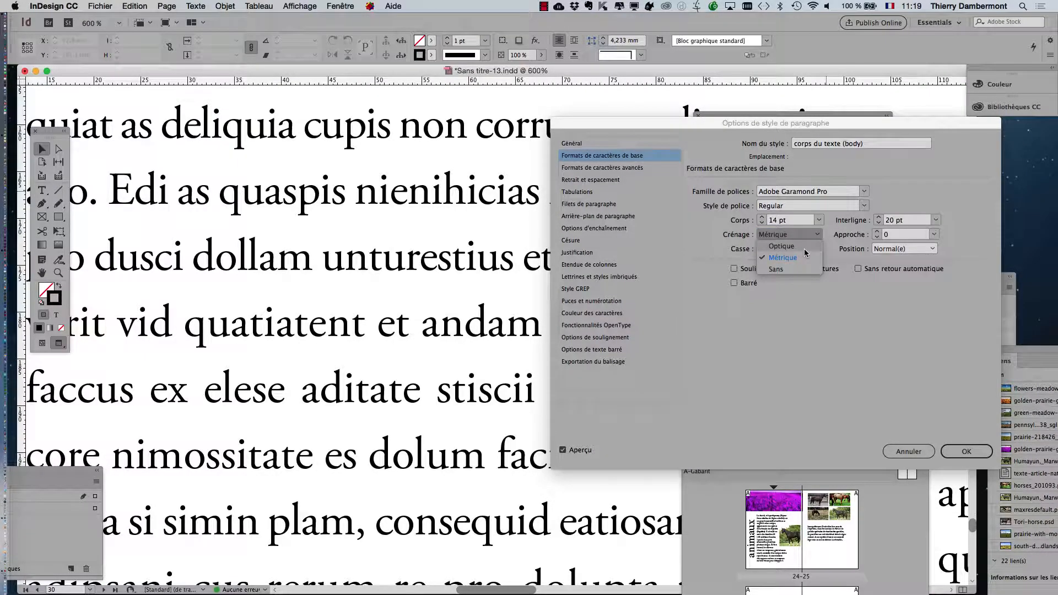
pyautogui.click(793, 246)
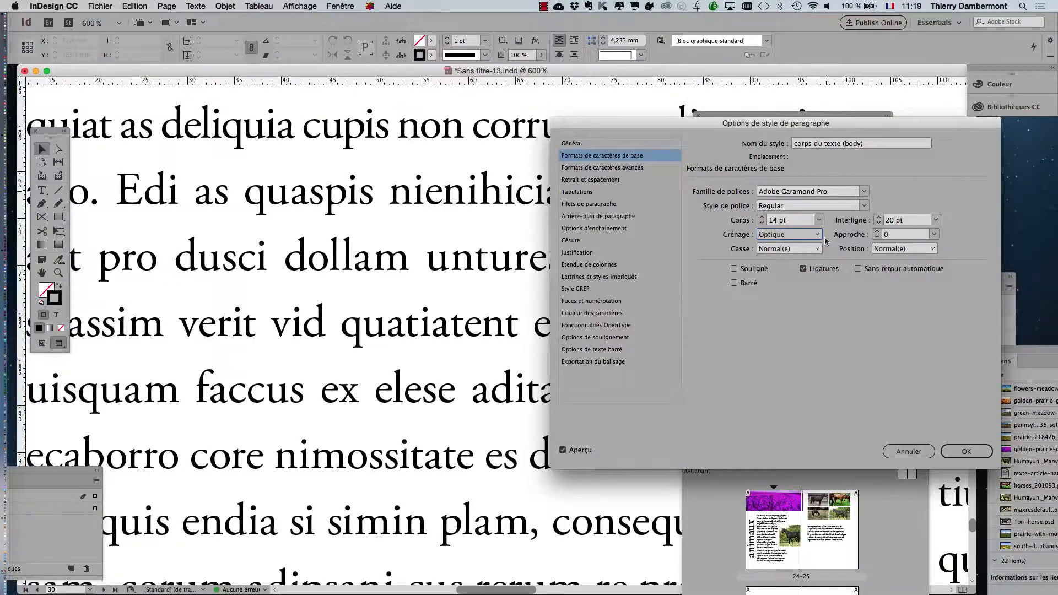
pyautogui.click(796, 238)
pyautogui.click(793, 258)
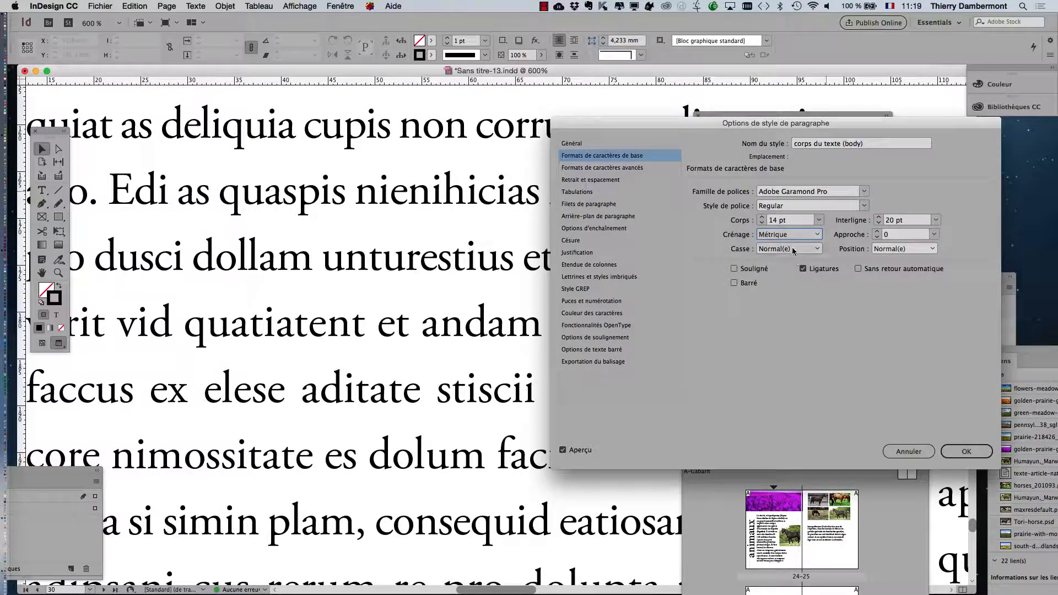
pyautogui.click(793, 240)
pyautogui.click(793, 254)
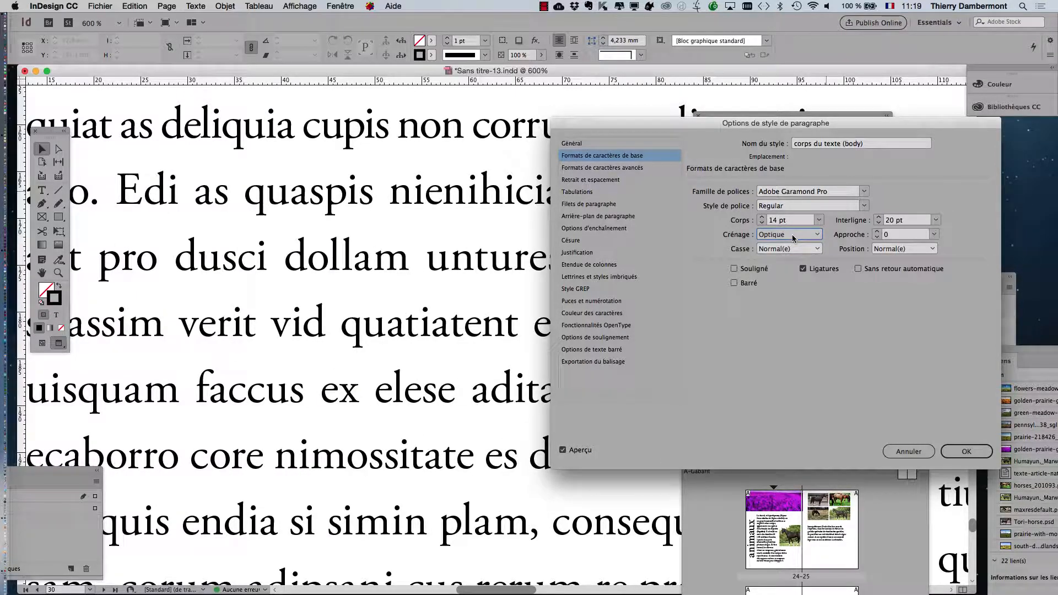
pyautogui.click(794, 238)
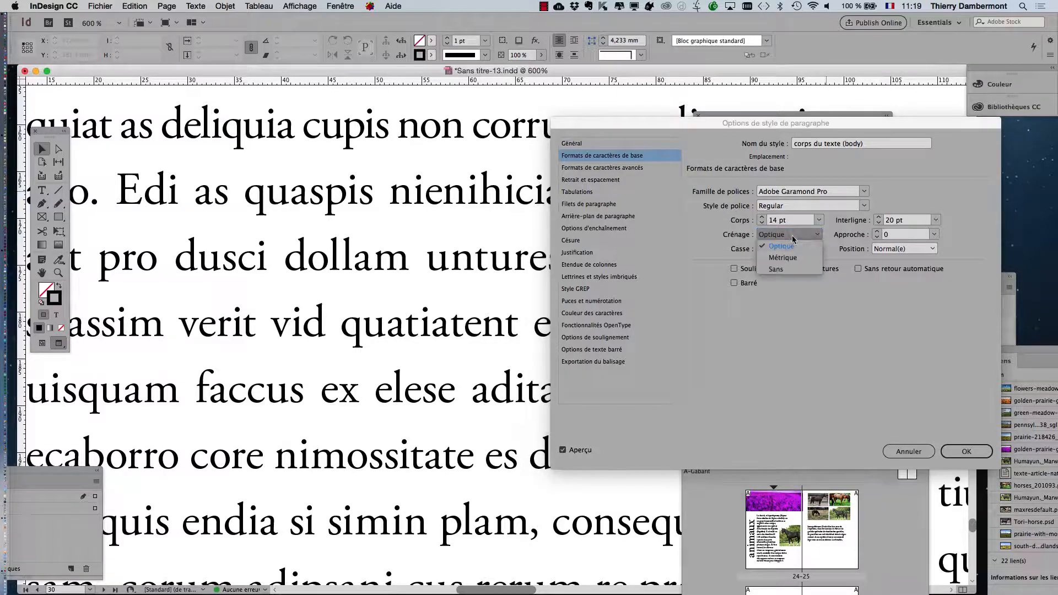
pyautogui.click(797, 258)
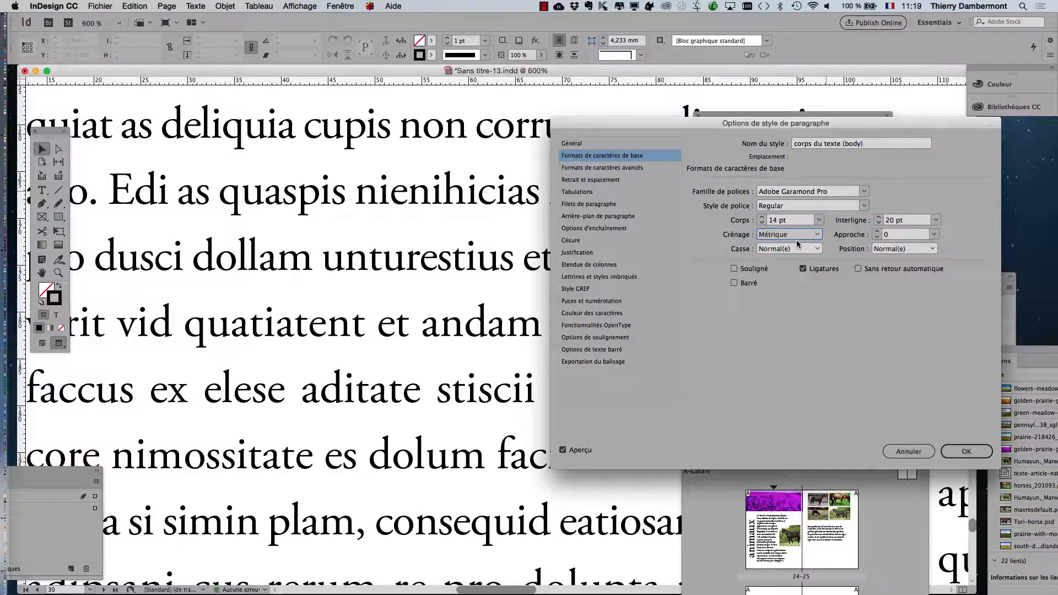
pyautogui.click(795, 236)
pyautogui.click(791, 246)
pyautogui.click(791, 238)
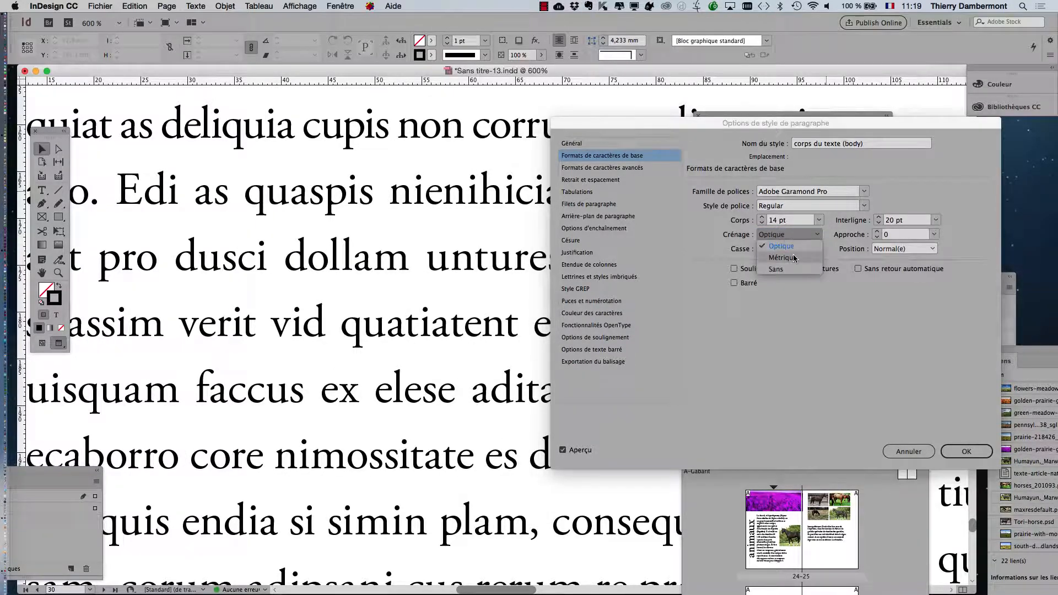
pyautogui.click(794, 257)
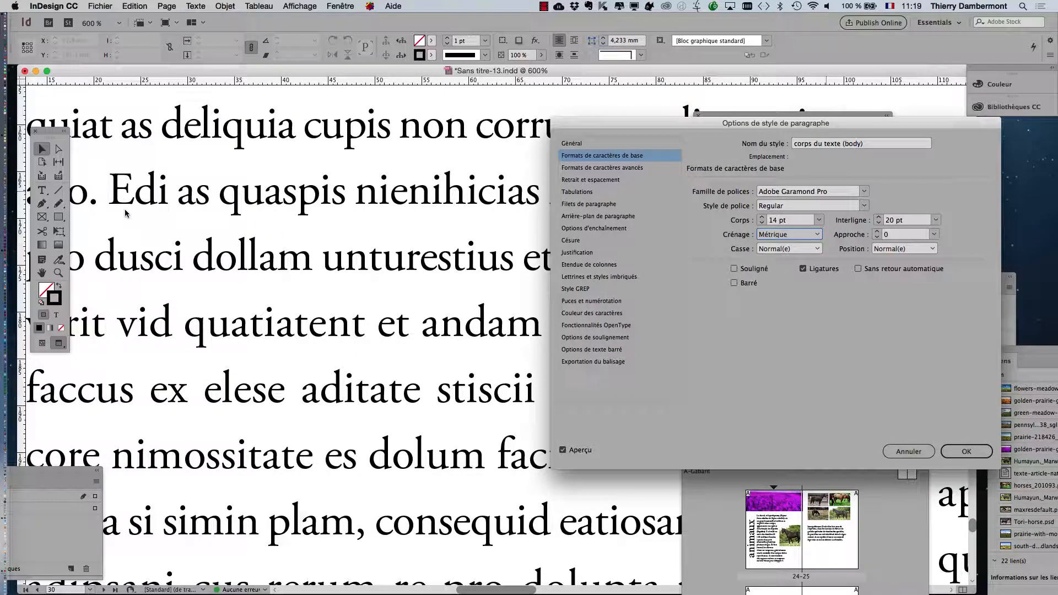
pyautogui.click(791, 237)
pyautogui.click(787, 246)
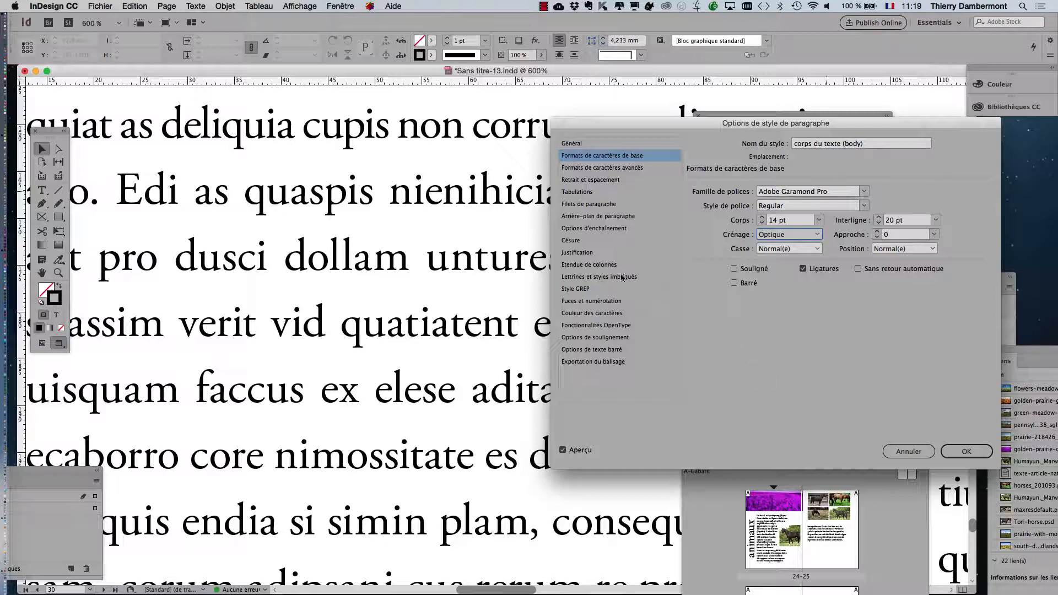
# Step: Examine the Justification settings of the corps du texte (body) style: word spacing, letter spacing and glyph scaling values
pyautogui.click(608, 253)
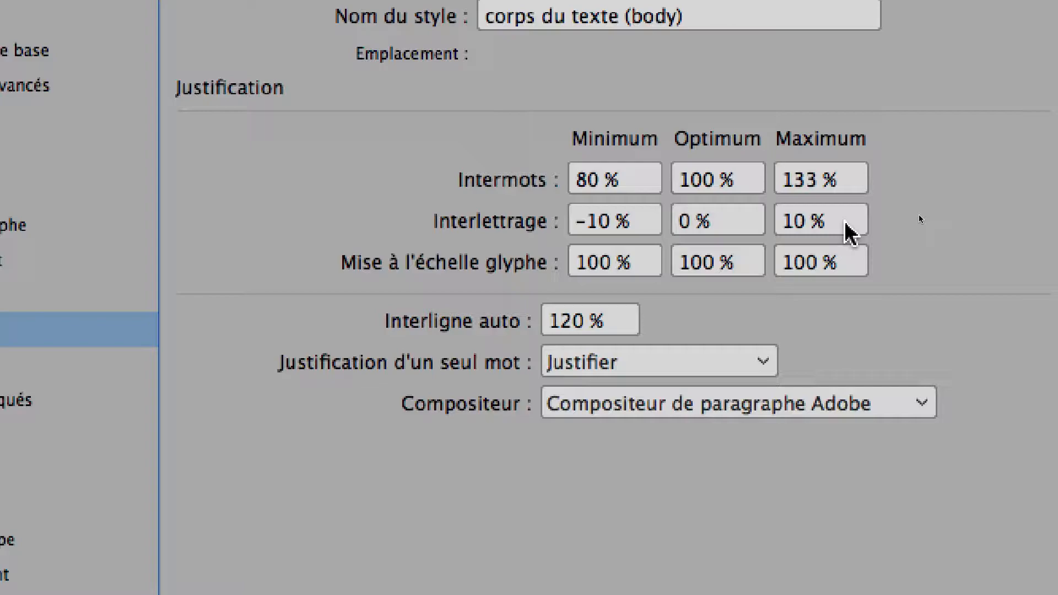
pyautogui.moveTo(846, 225); pyautogui.dragTo(788, 224)
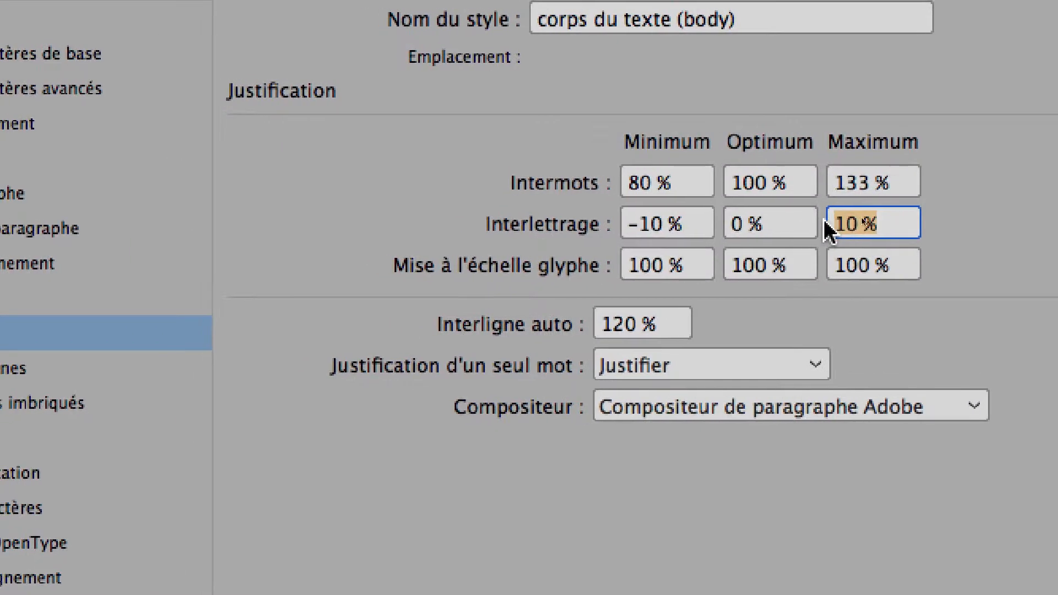
pyautogui.click(699, 223)
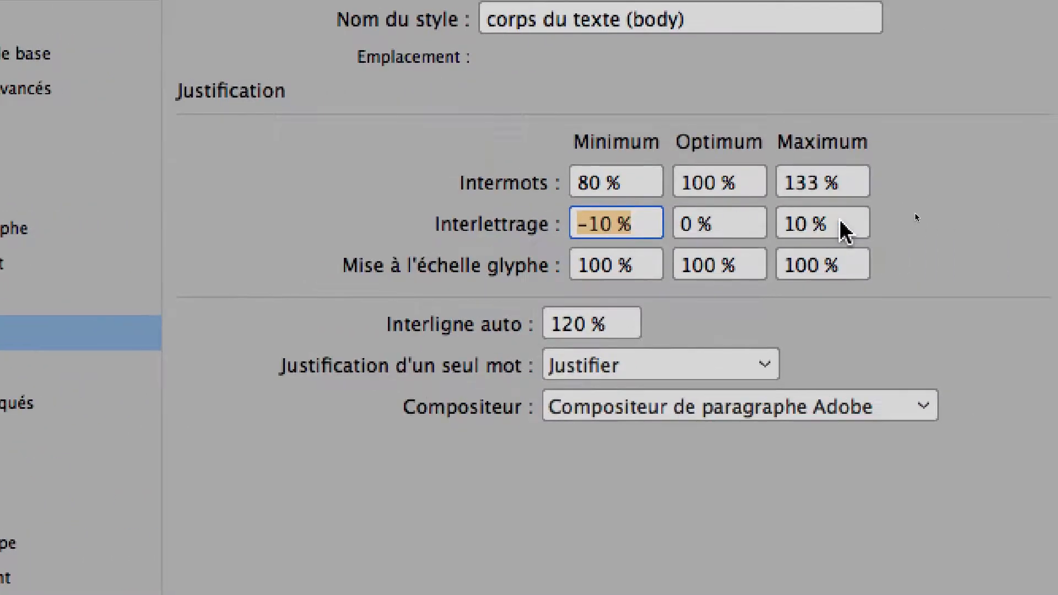
pyautogui.moveTo(840, 222); pyautogui.dragTo(780, 223)
pyautogui.moveTo(650, 223); pyautogui.dragTo(559, 224)
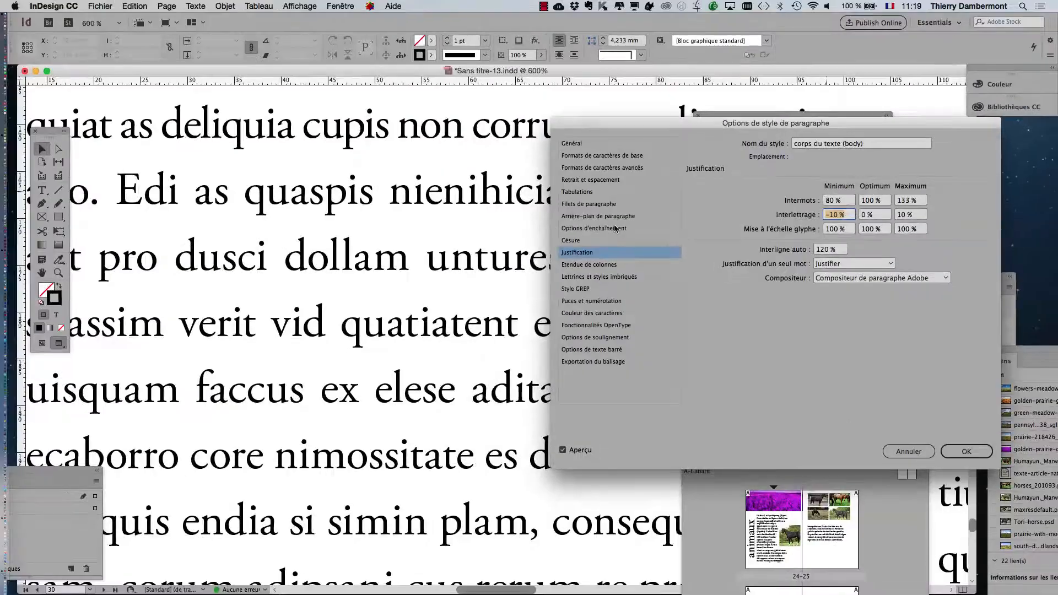
# Step: In the style's basic character formats, step the tracking up and down between 0 and 130 to compare, then set it to 10 and confirm
pyautogui.click(589, 180)
pyautogui.click(593, 156)
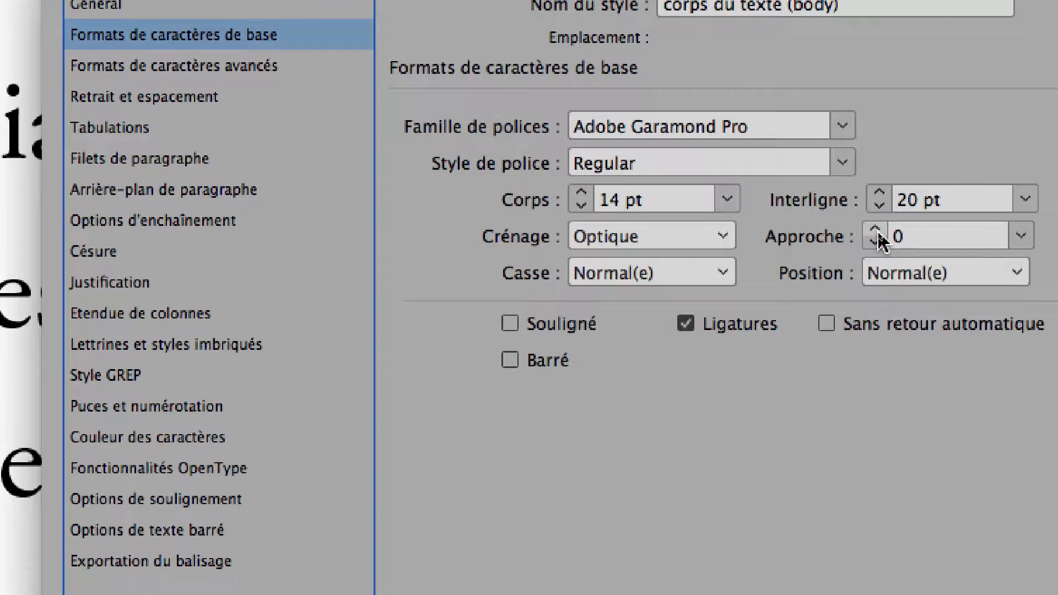
pyautogui.click(875, 231)
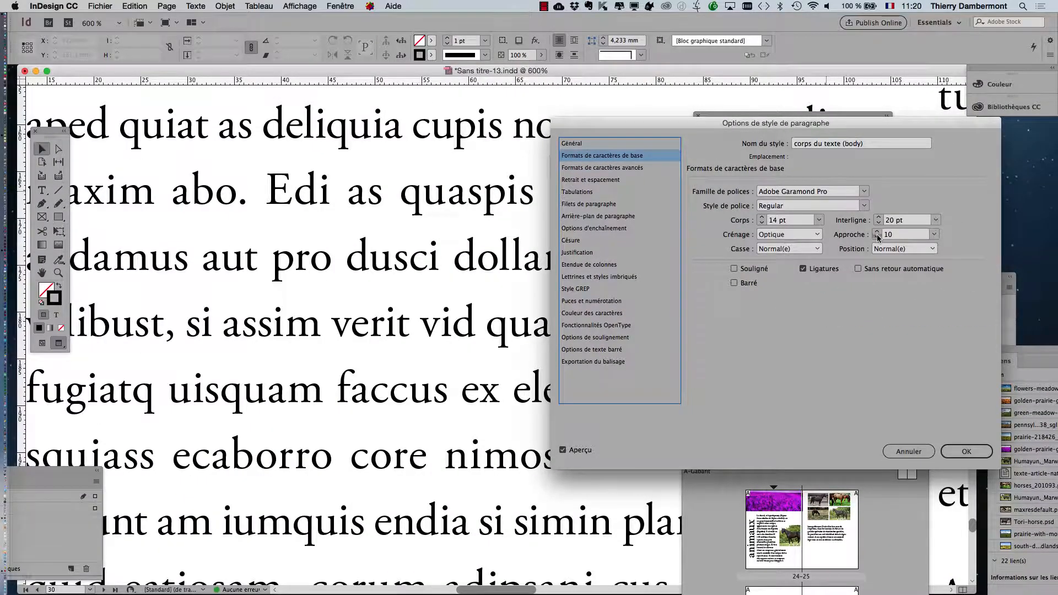
pyautogui.click(877, 237)
pyautogui.click(877, 231)
pyautogui.click(877, 231)
pyautogui.click(877, 231)
pyautogui.click(877, 231)
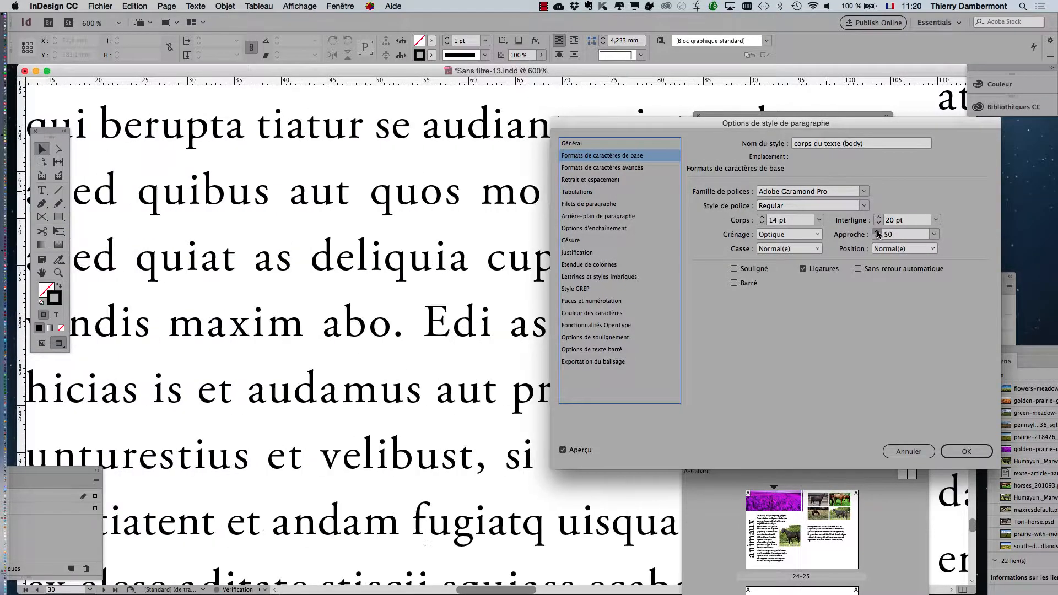
pyautogui.click(877, 231)
pyautogui.click(877, 231)
pyautogui.click(877, 231)
pyautogui.click(877, 231)
pyautogui.click(877, 232)
pyautogui.click(877, 232)
pyautogui.click(877, 232)
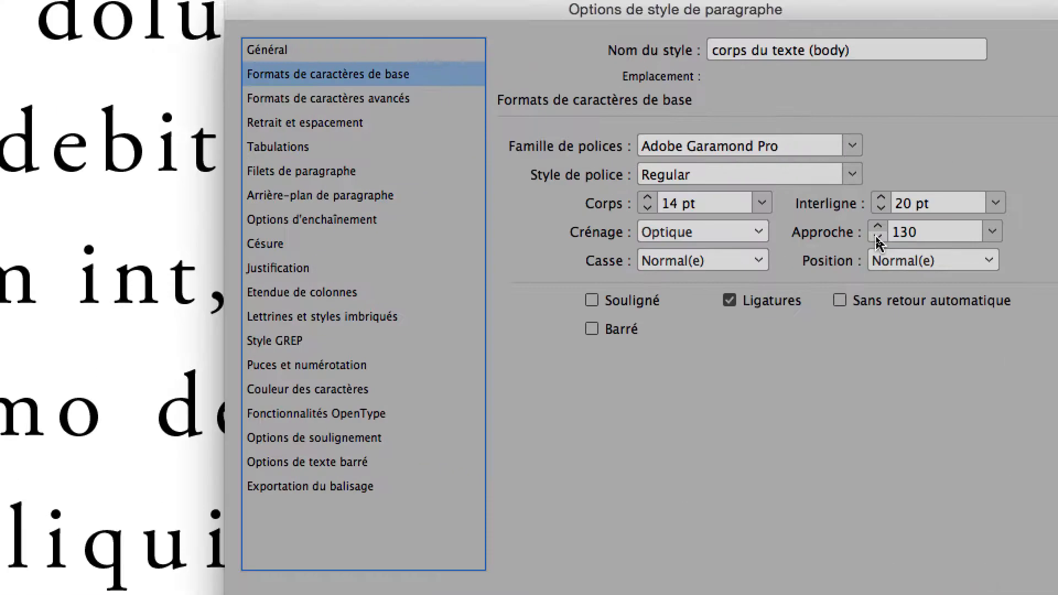
pyautogui.click(876, 238)
pyautogui.click(876, 238)
pyautogui.click(876, 238)
pyautogui.click(877, 238)
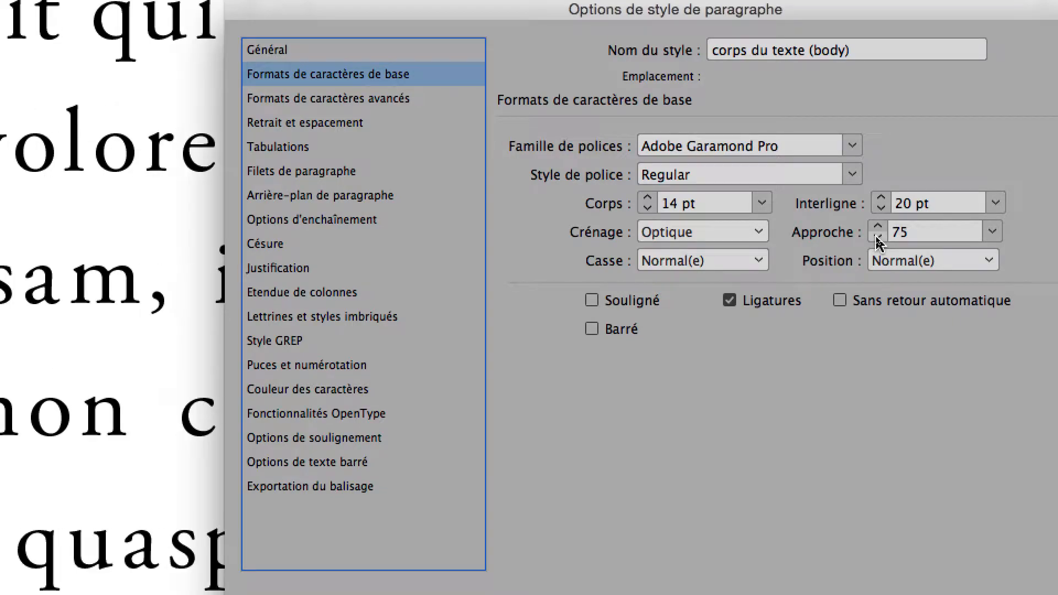
pyautogui.click(877, 238)
pyautogui.click(877, 237)
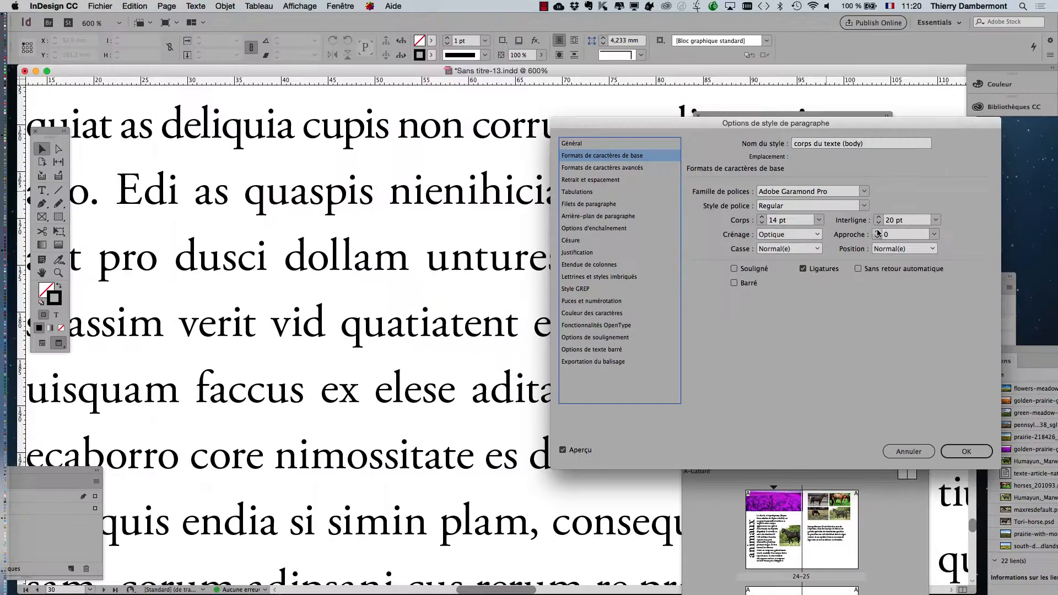
pyautogui.click(878, 232)
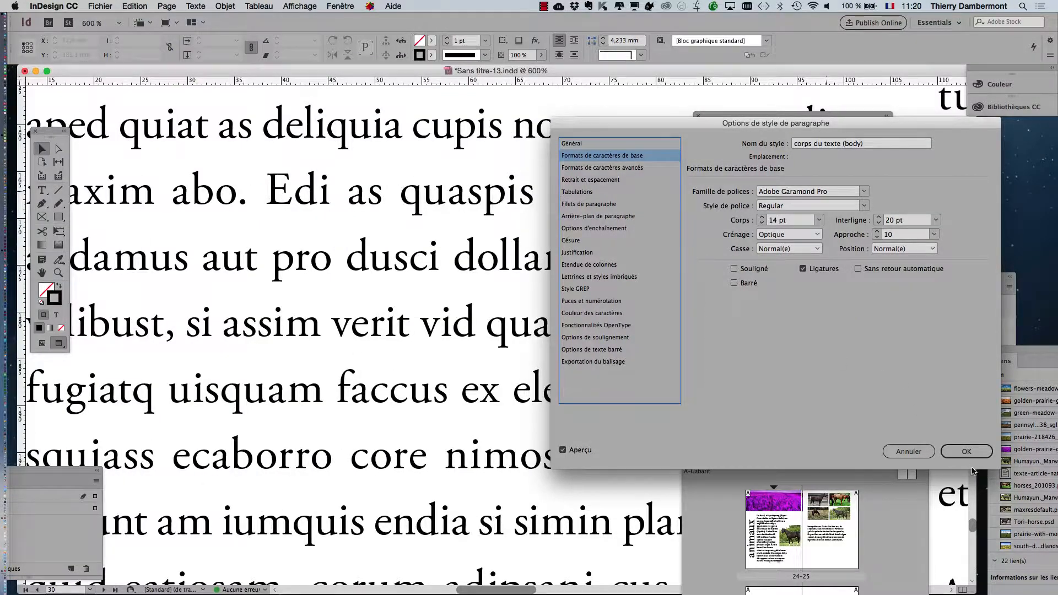
pyautogui.click(966, 451)
# Step: At 200% zoom, reopen the corps du texte (body) style and compare tracking at 0 and 25, keeping it at 10
pyautogui.scroll(-5, 515, 405)
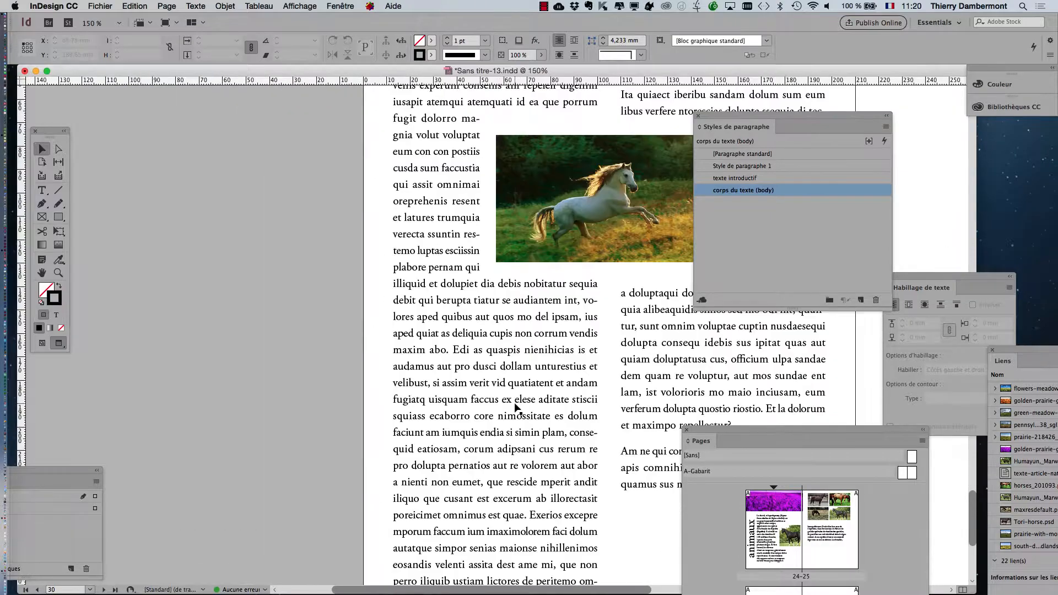
pyautogui.scroll(5, 516, 339)
pyautogui.hscroll(7, 515, 339)
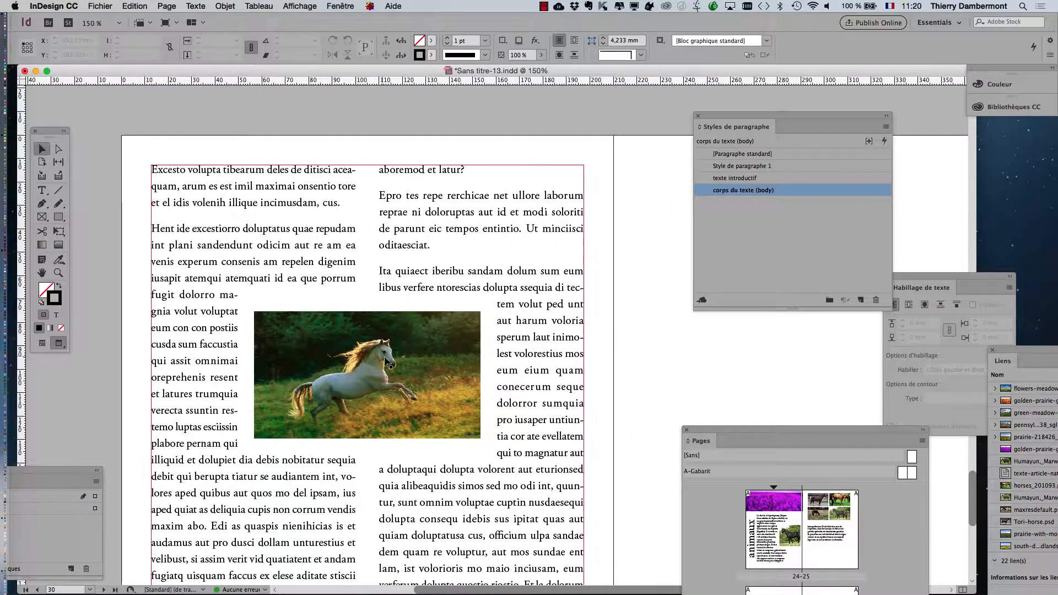
pyautogui.scroll(2, 388, 364)
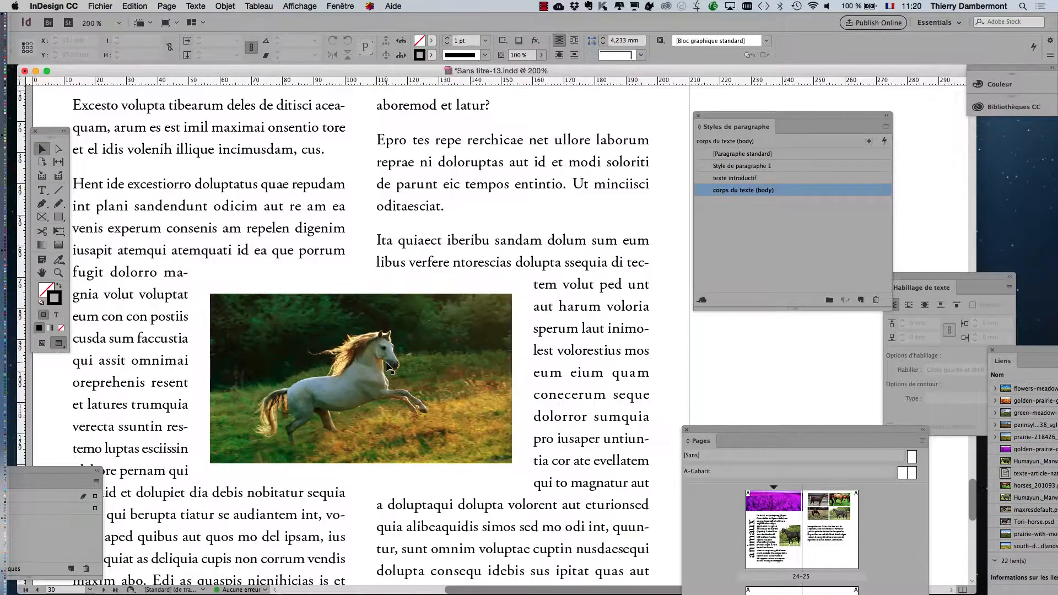
pyautogui.doubleClick(825, 189)
pyautogui.click(618, 156)
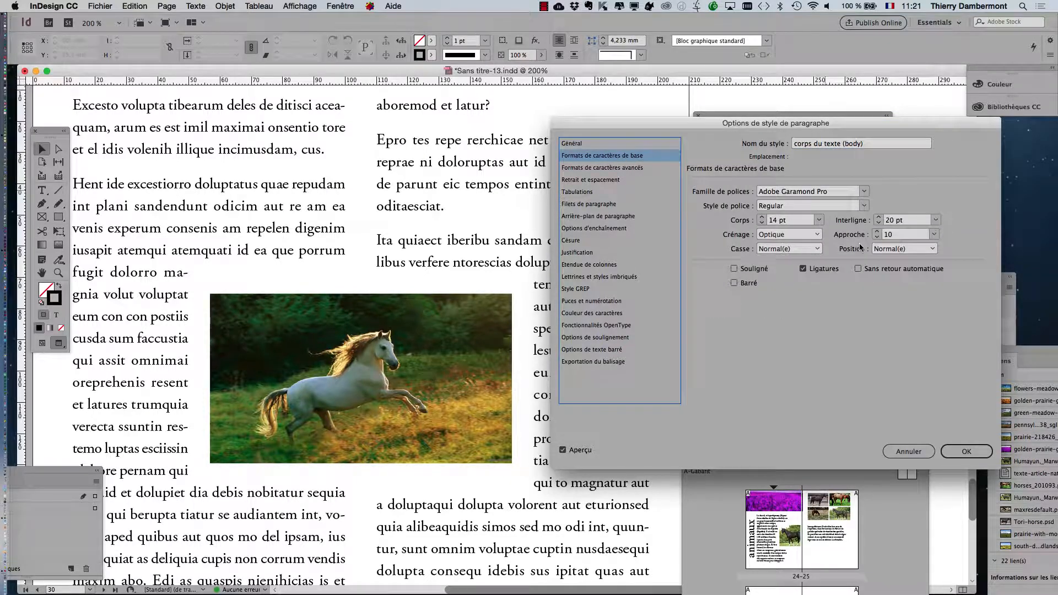
pyautogui.click(875, 238)
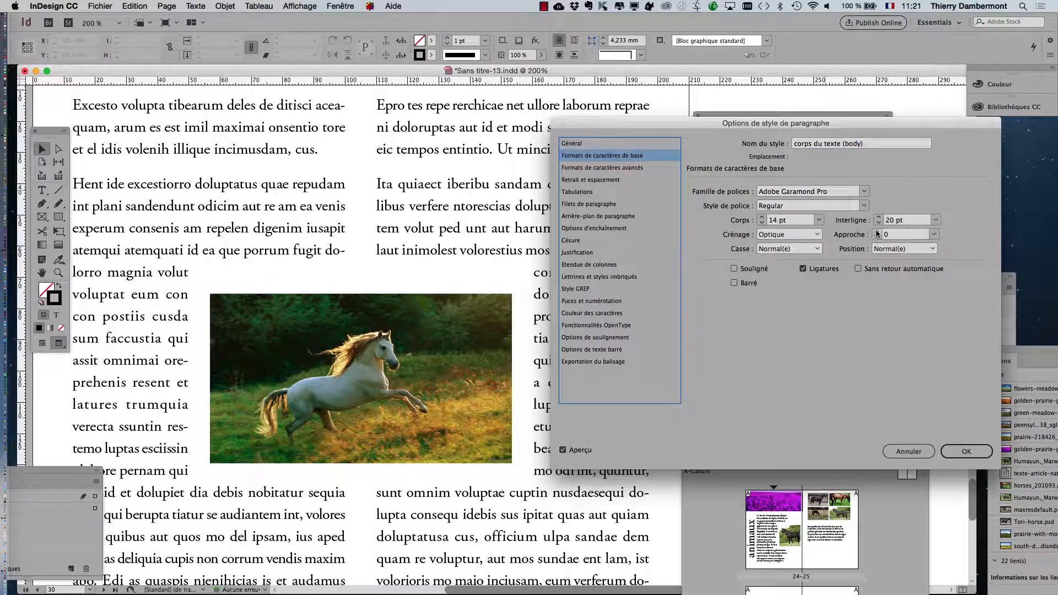
pyautogui.click(877, 232)
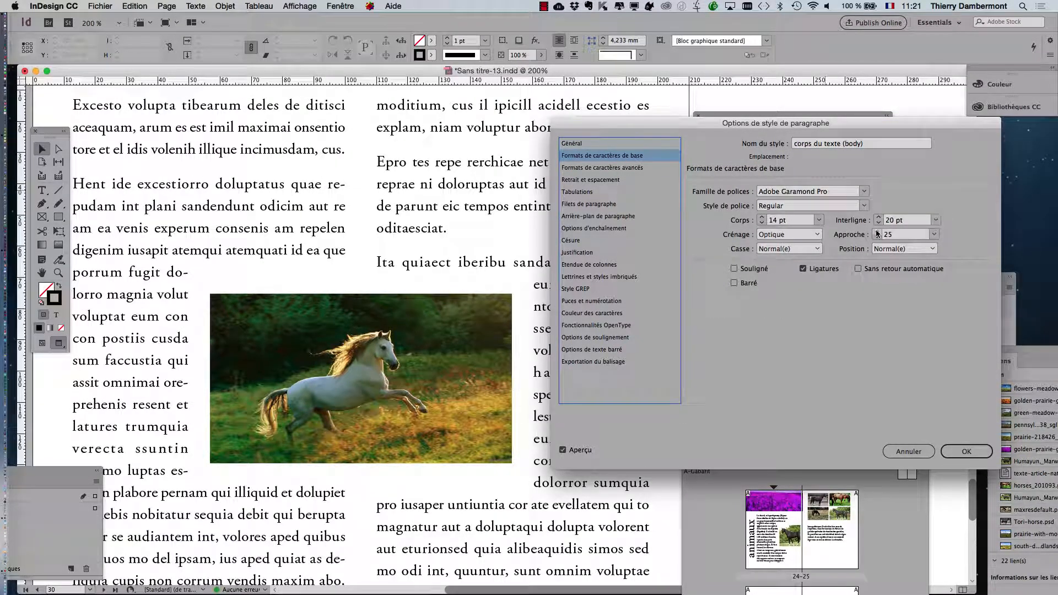
pyautogui.click(975, 455)
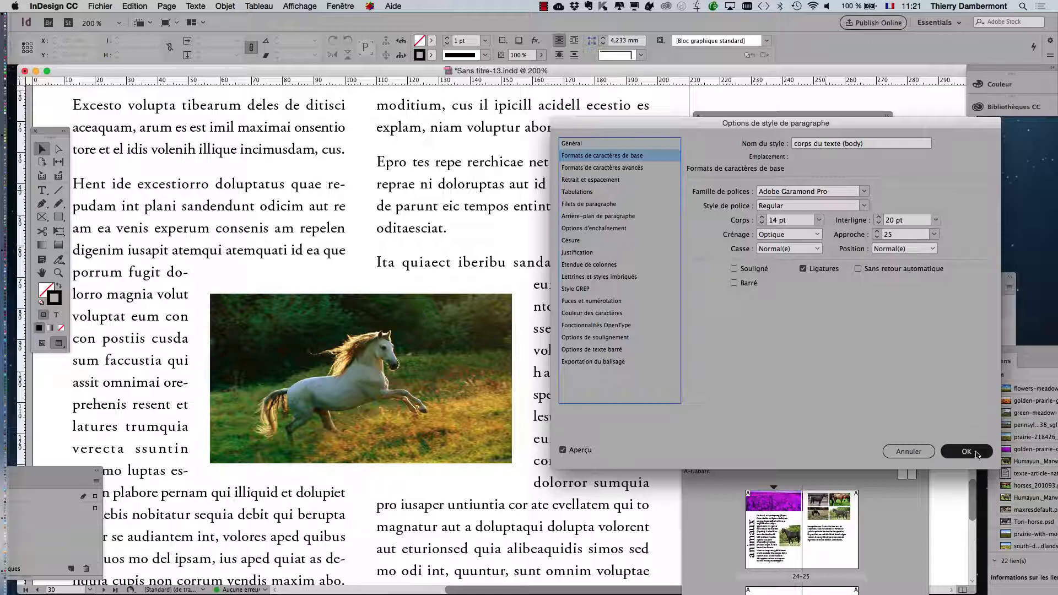
pyautogui.click(877, 238)
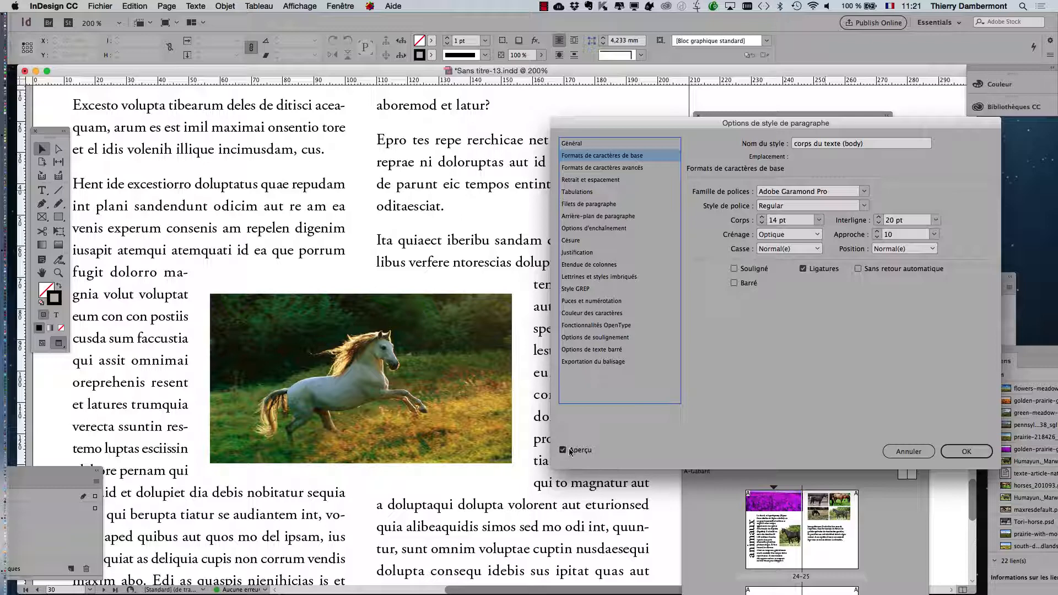
pyautogui.click(965, 452)
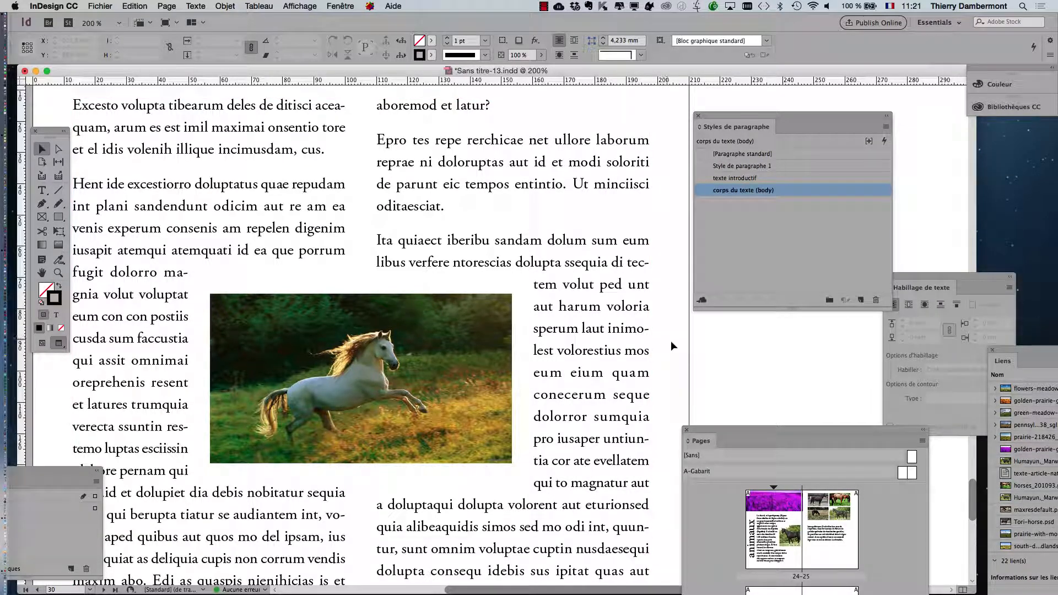
pyautogui.press('super+minus')
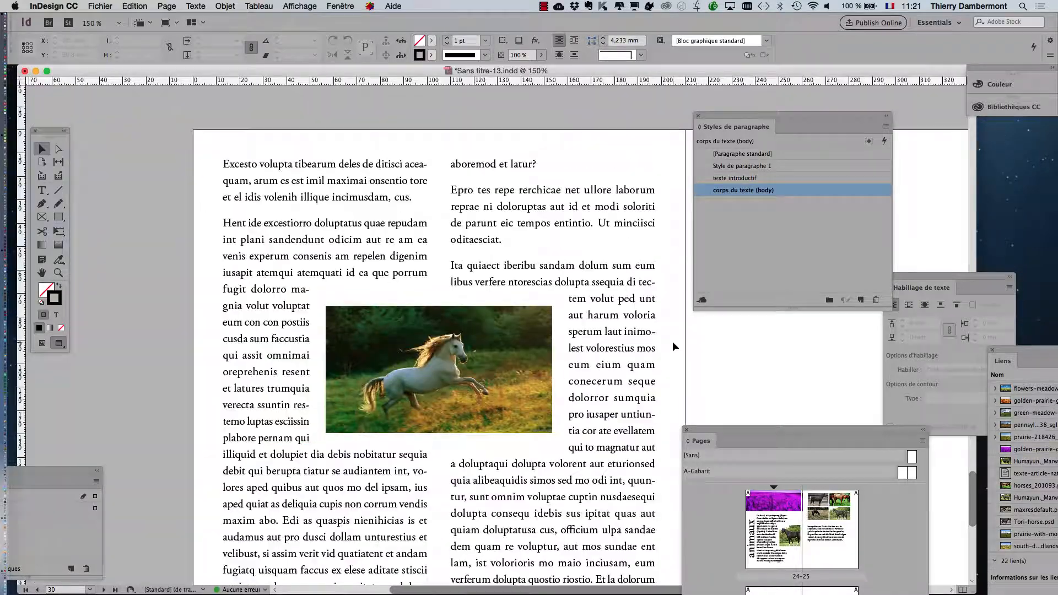